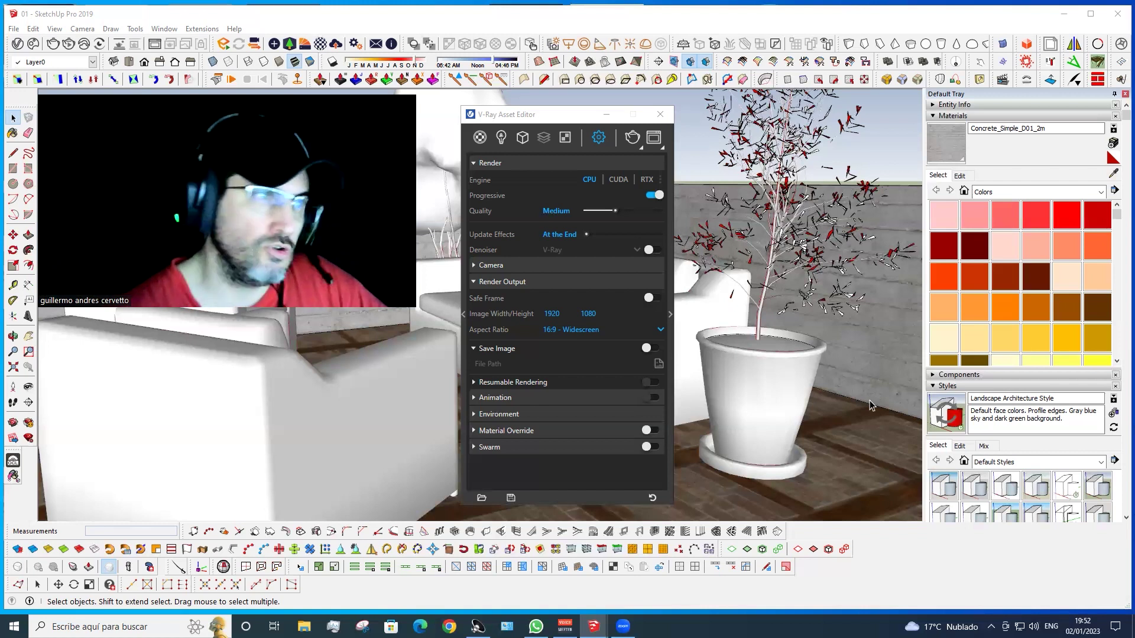
# Step: Move the Asset Editor to the left edge and start a 1920×1080 V-Ray render of the terrace
pyautogui.click(506, 119)
pyautogui.moveTo(506, 120); pyautogui.dragTo(471, 84)
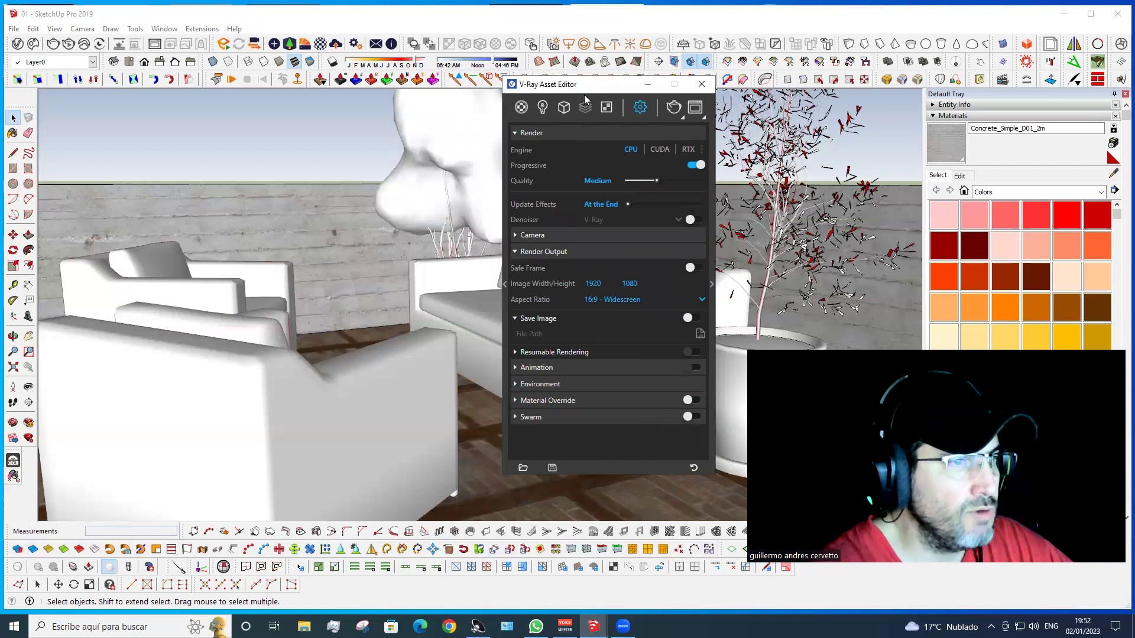
pyautogui.moveTo(586, 100); pyautogui.dragTo(155, 95)
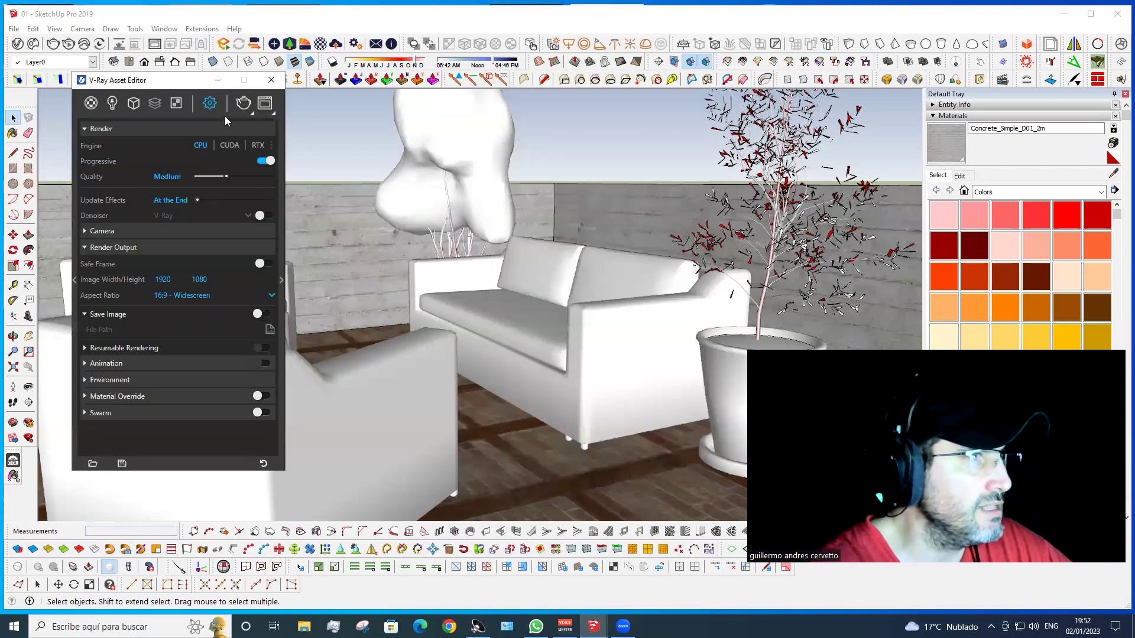
pyautogui.click(246, 107)
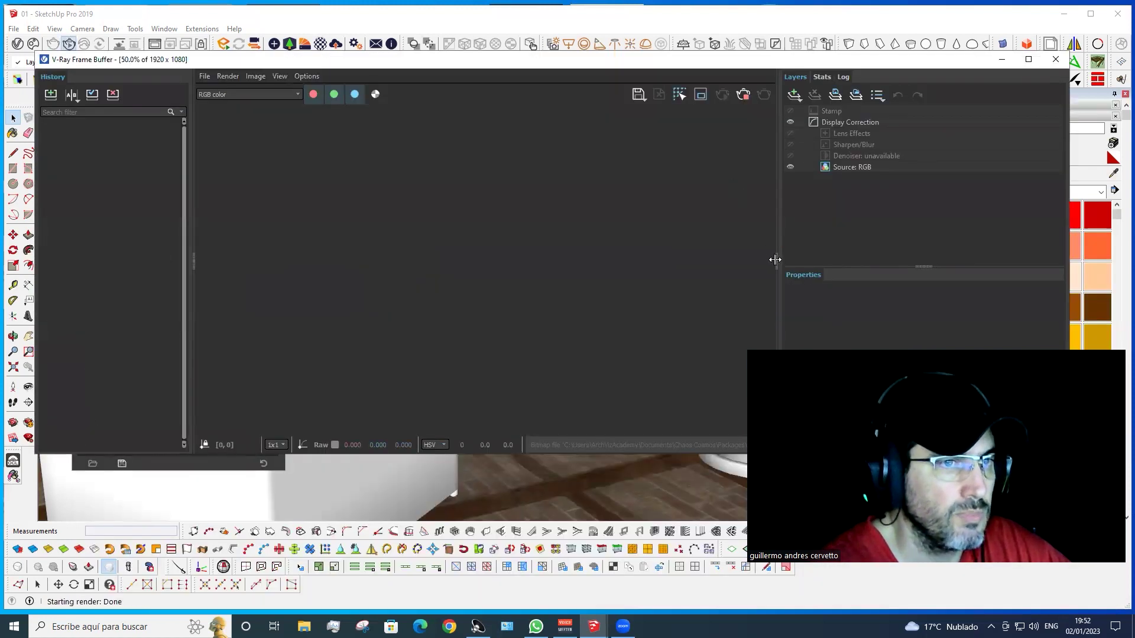
# Step: Collapse the Frame Buffer's layer and History panels, let the render finish, then move it to the screen bottom
pyautogui.click(776, 260)
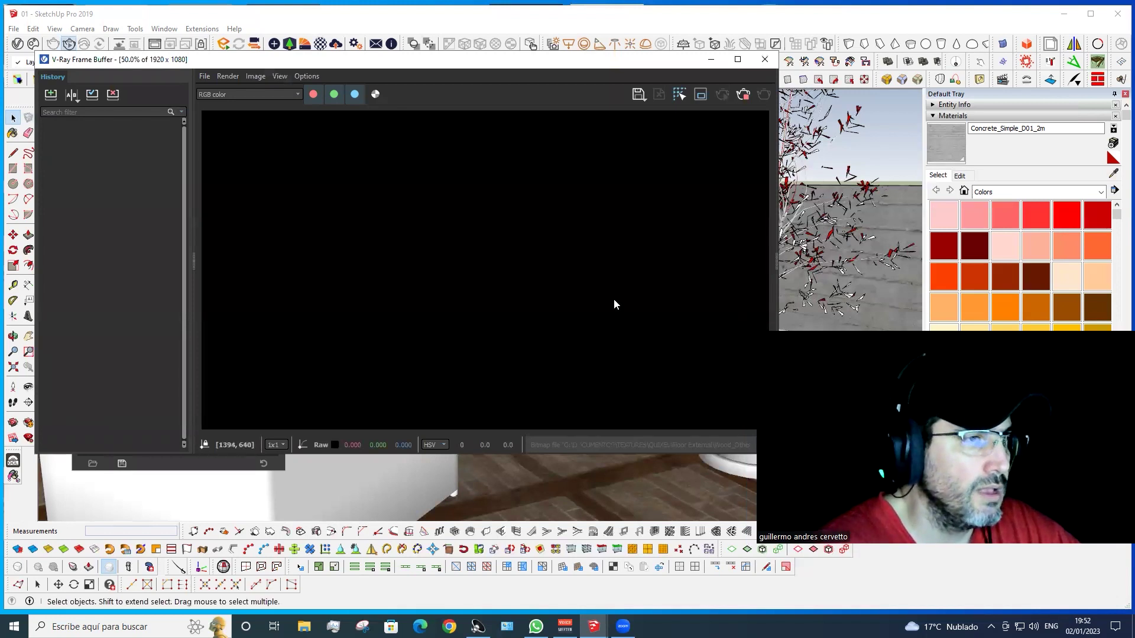
pyautogui.click(194, 262)
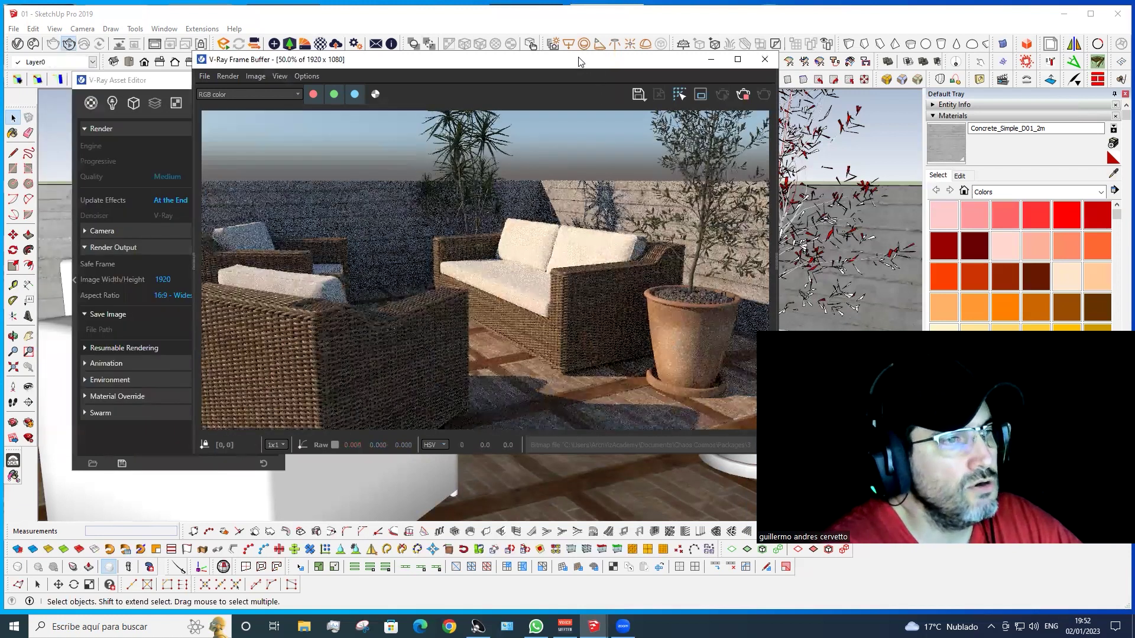
pyautogui.moveTo(578, 61); pyautogui.dragTo(570, 44)
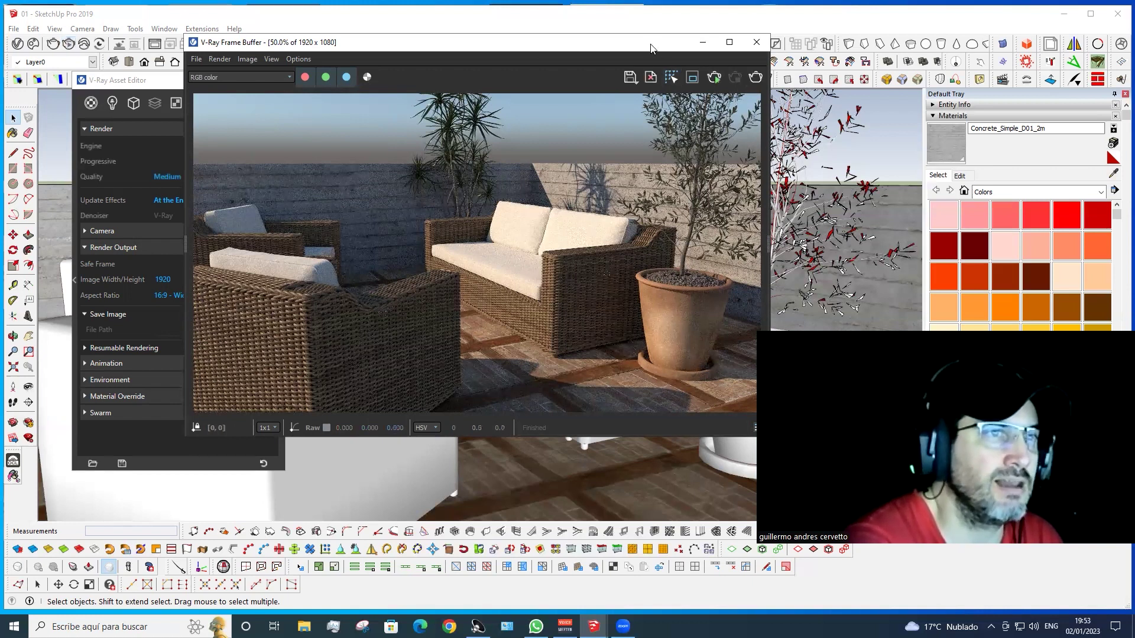
pyautogui.moveTo(650, 47); pyautogui.dragTo(756, 47)
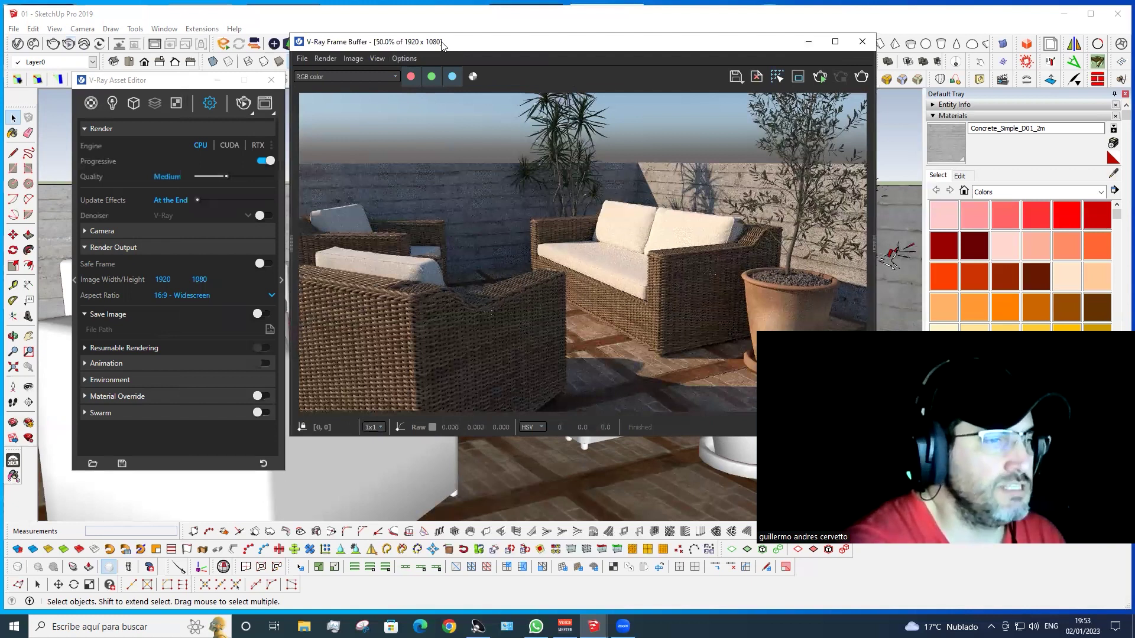
pyautogui.moveTo(442, 46); pyautogui.dragTo(440, 560)
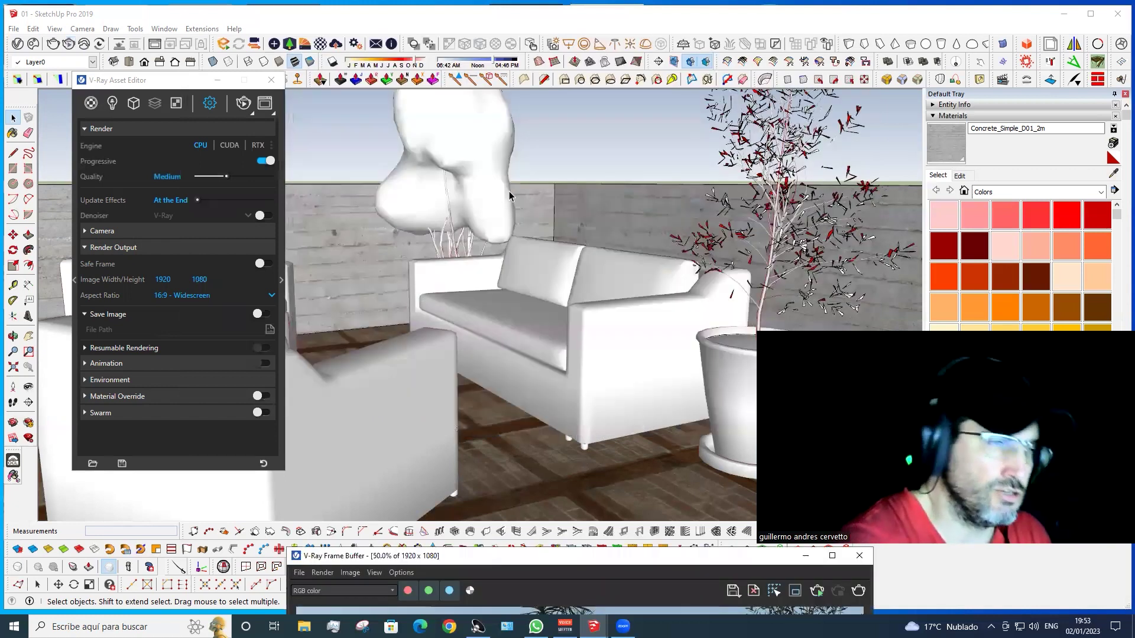
# Step: Select the sofa and show its Cosmos asset preview and parameters in a taller Asset Editor
pyautogui.click(548, 254)
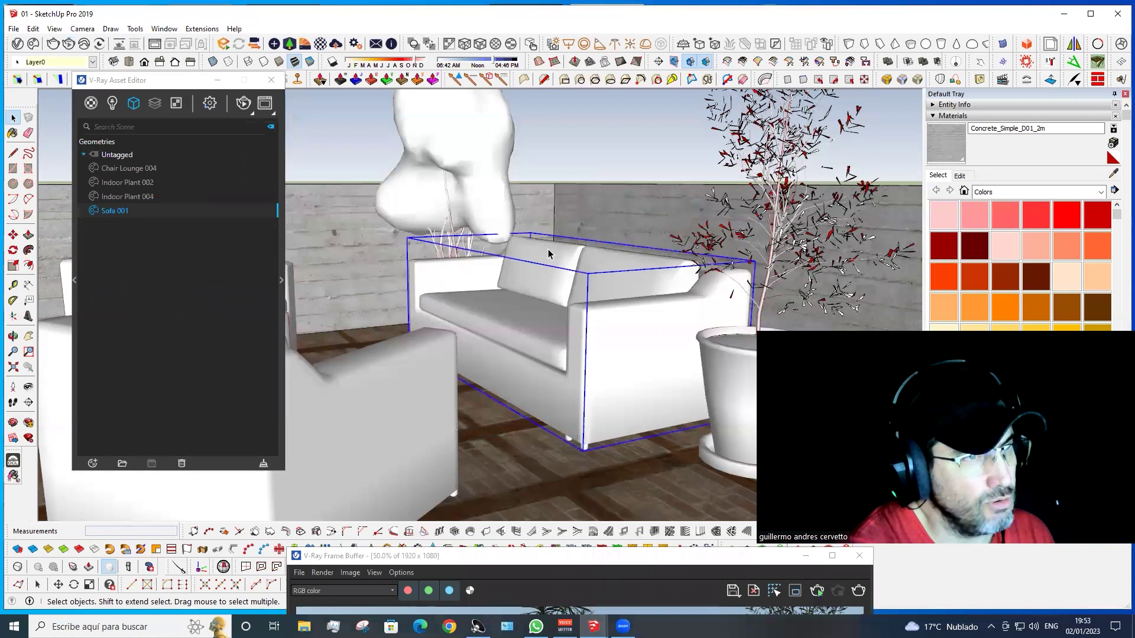
pyautogui.click(149, 84)
pyautogui.moveTo(150, 87); pyautogui.dragTo(283, 79)
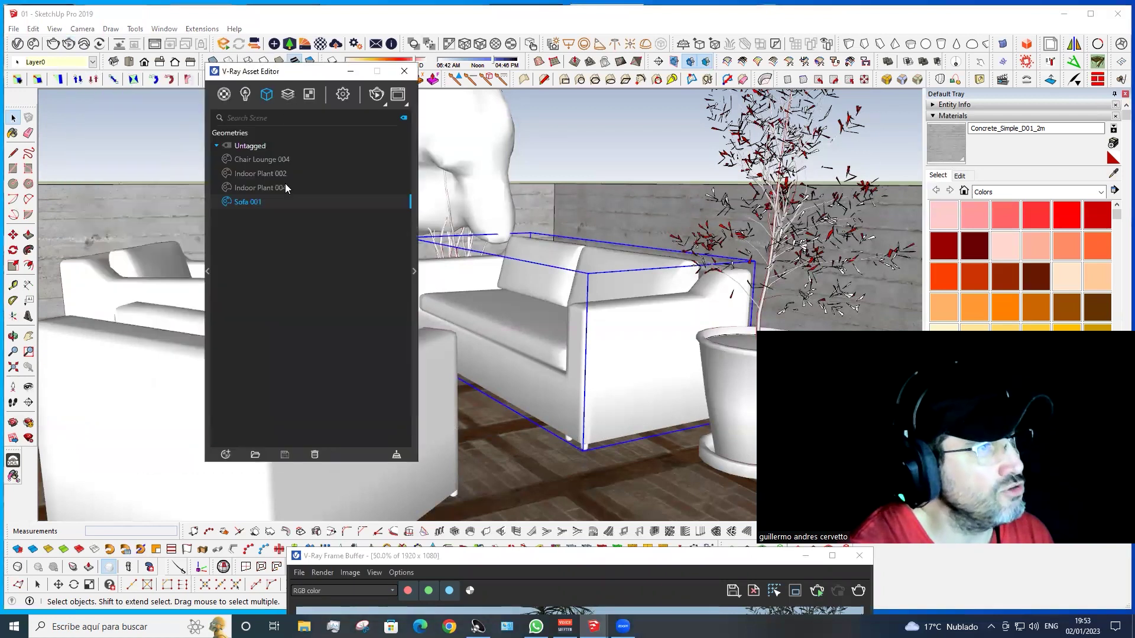
pyautogui.click(412, 270)
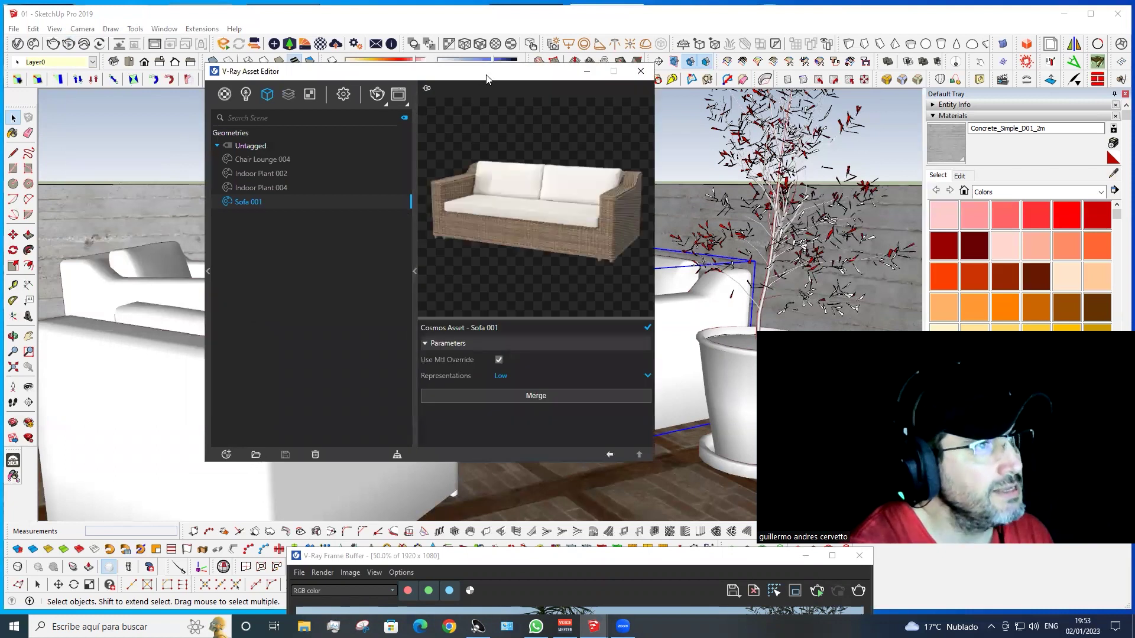
pyautogui.moveTo(486, 78); pyautogui.dragTo(308, 36)
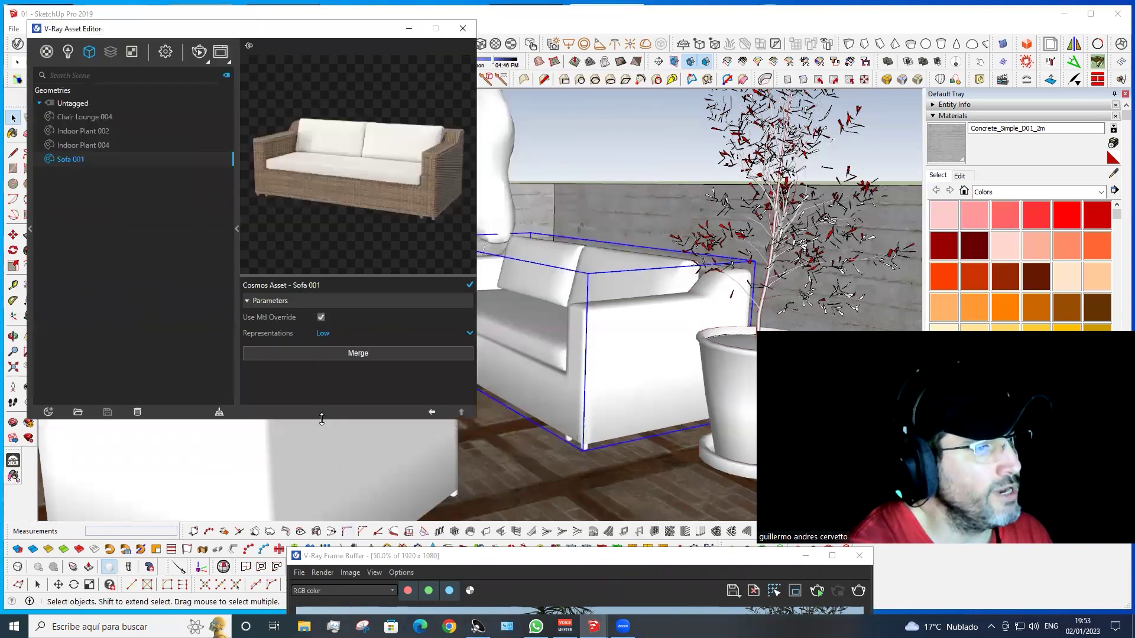
pyautogui.moveTo(321, 419); pyautogui.dragTo(321, 566)
pyautogui.click(726, 410)
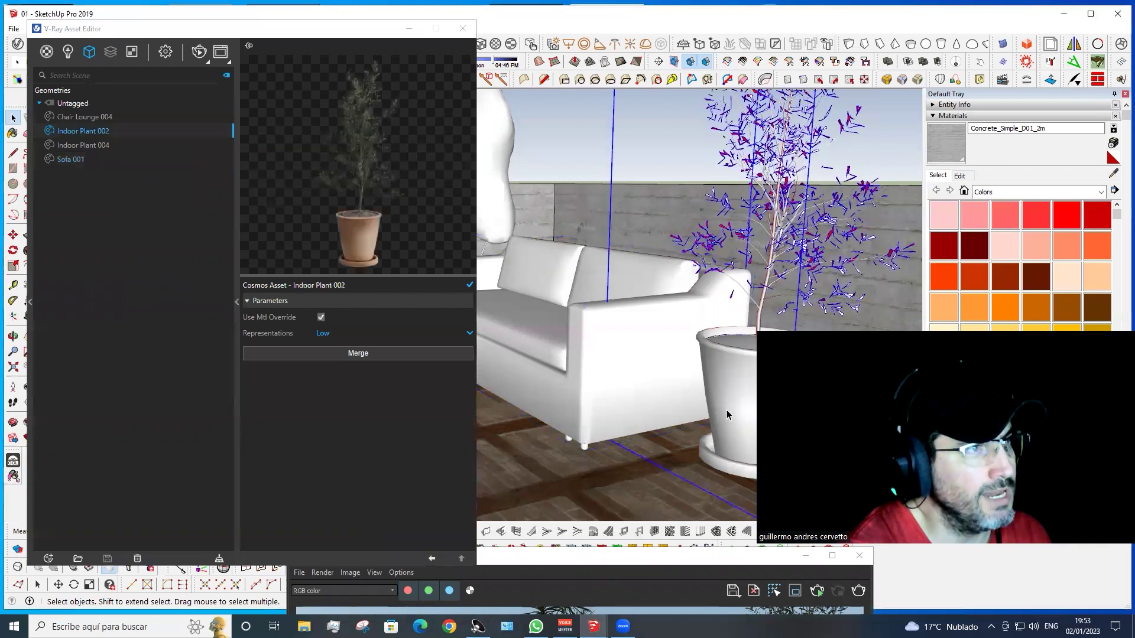
pyautogui.click(569, 328)
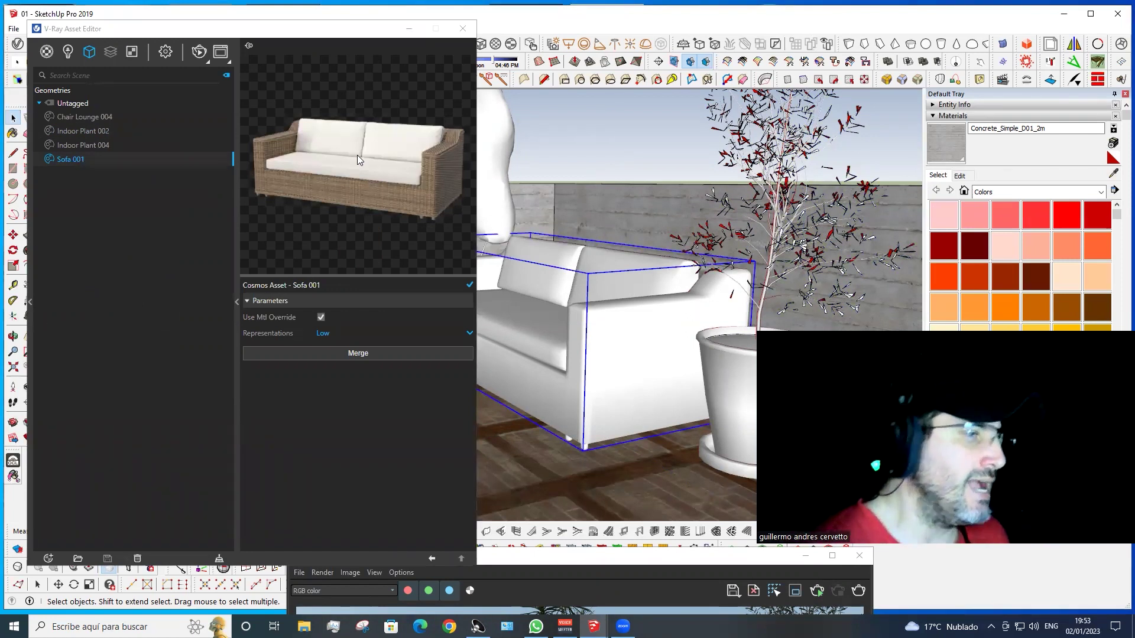
pyautogui.click(355, 357)
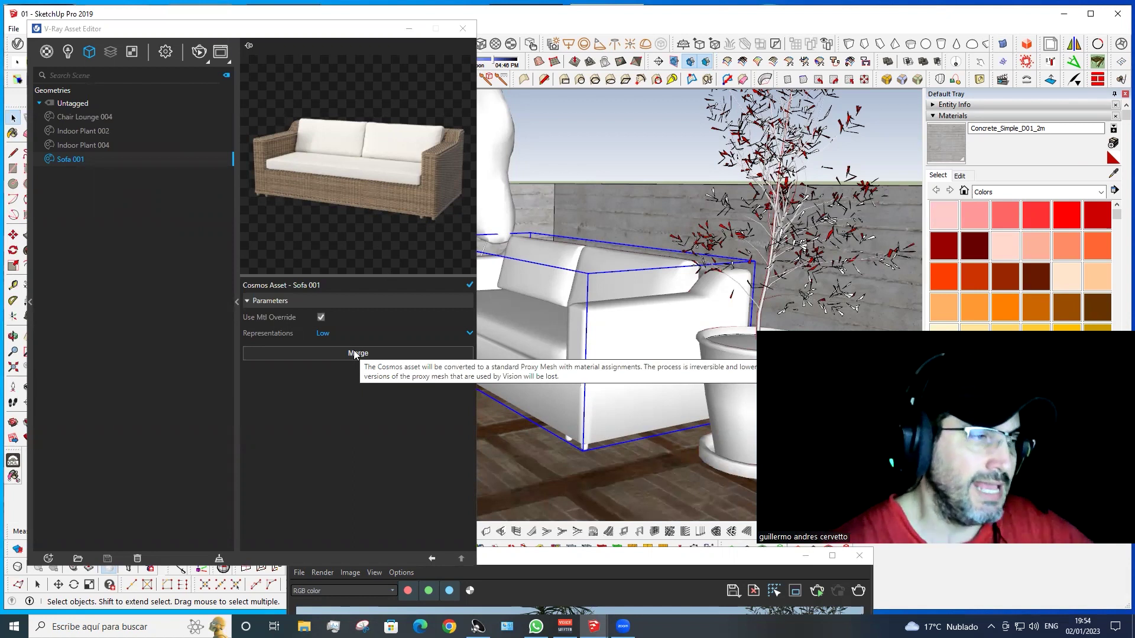
# Step: Merge the Sofa 001 Cosmos asset and check the Ratan slot's material choices without changing them
pyautogui.click(355, 354)
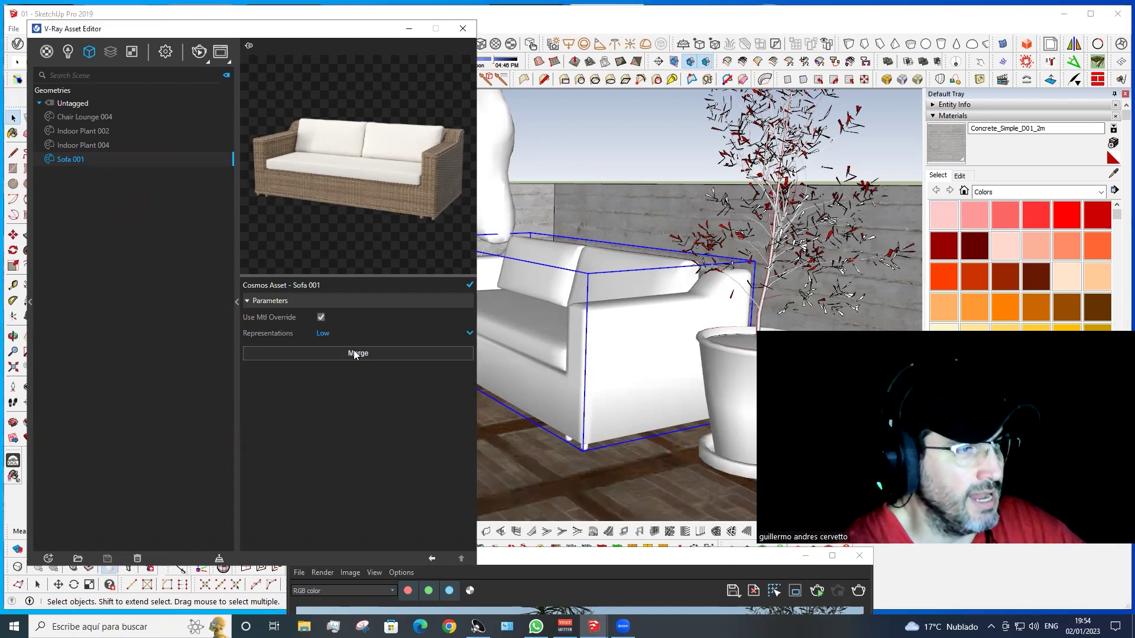
pyautogui.click(355, 354)
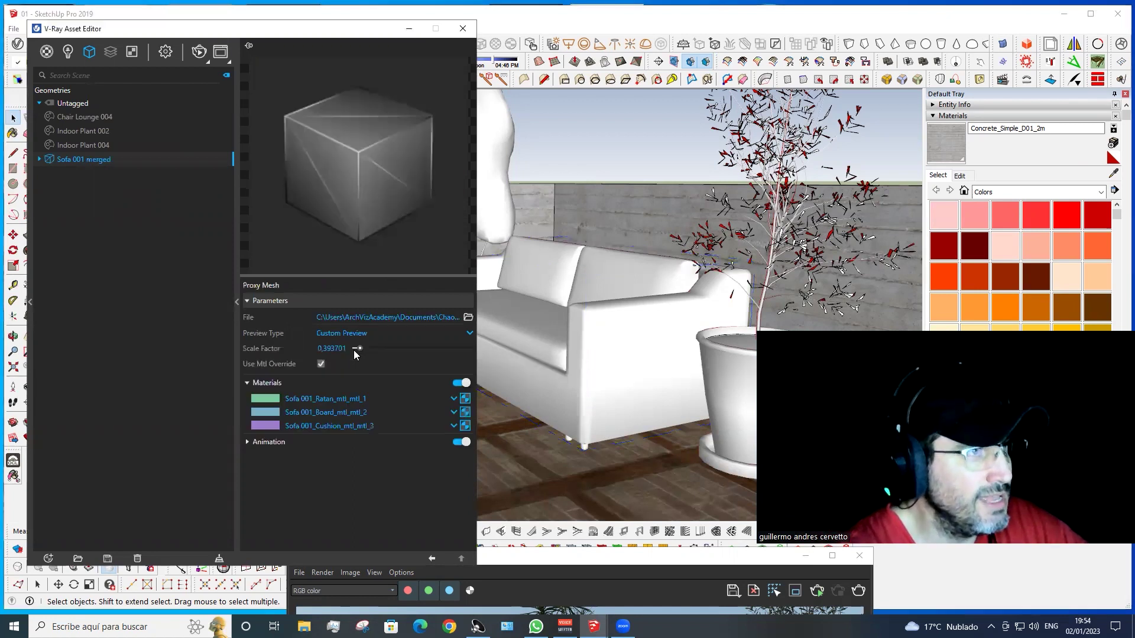
pyautogui.click(324, 400)
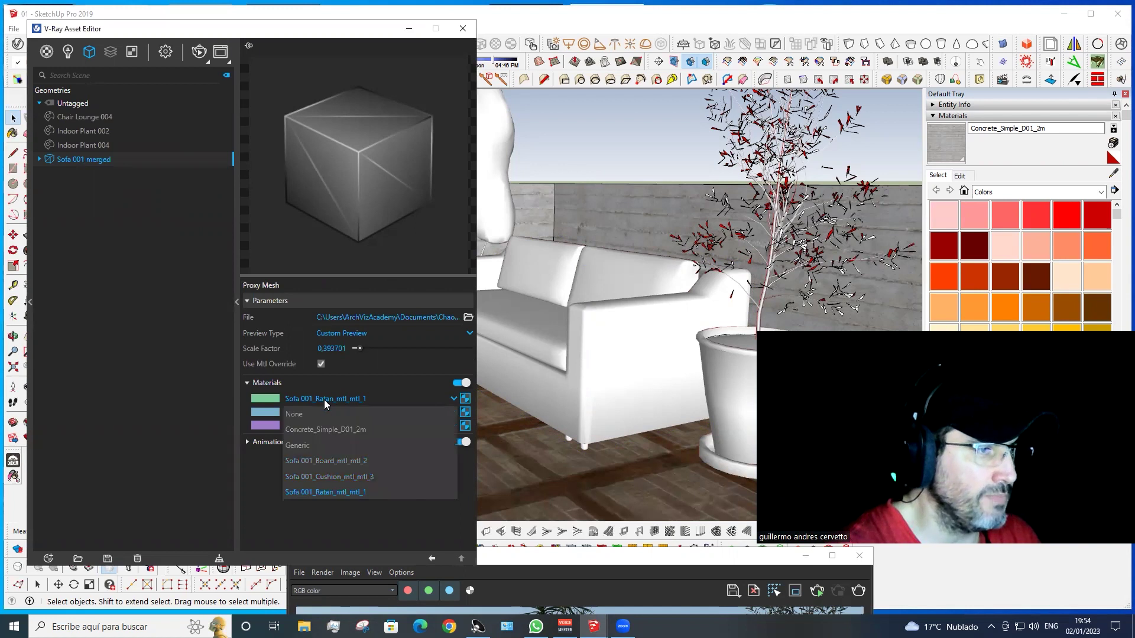
pyautogui.click(364, 551)
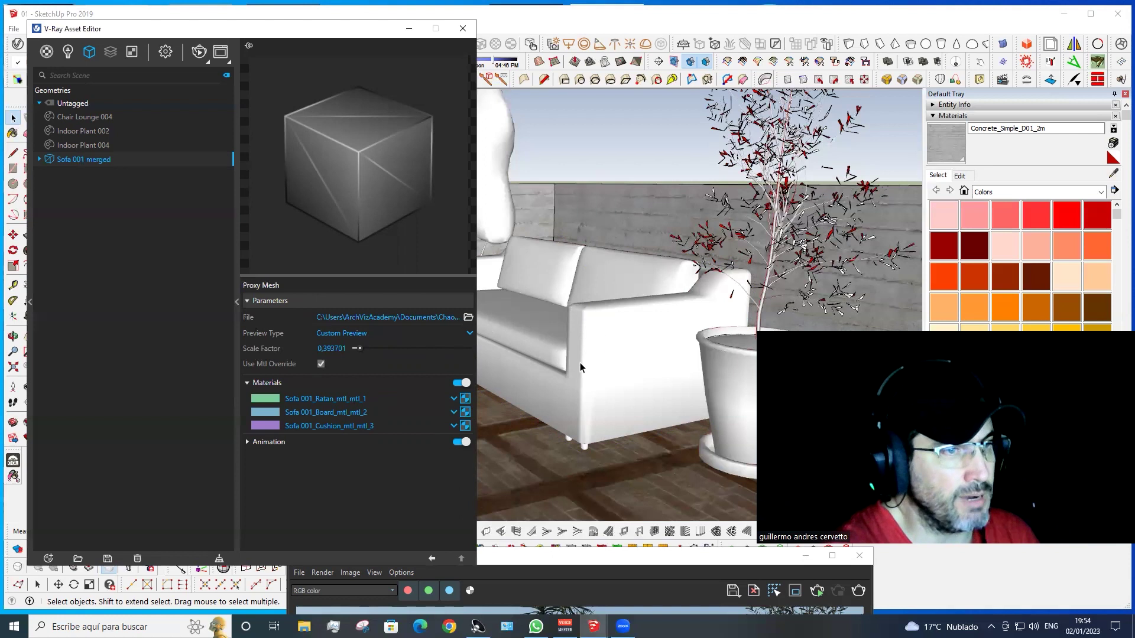
# Step: Inspect the Ratan material's Reflection settings, then return to the merged proxy
pyautogui.click(466, 398)
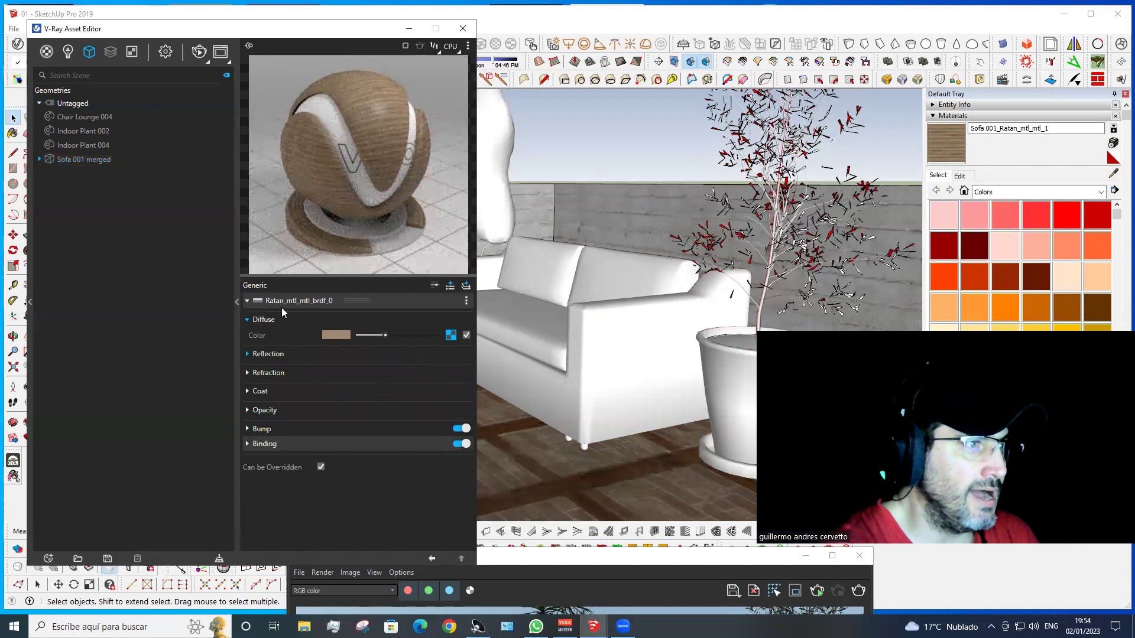
pyautogui.click(268, 355)
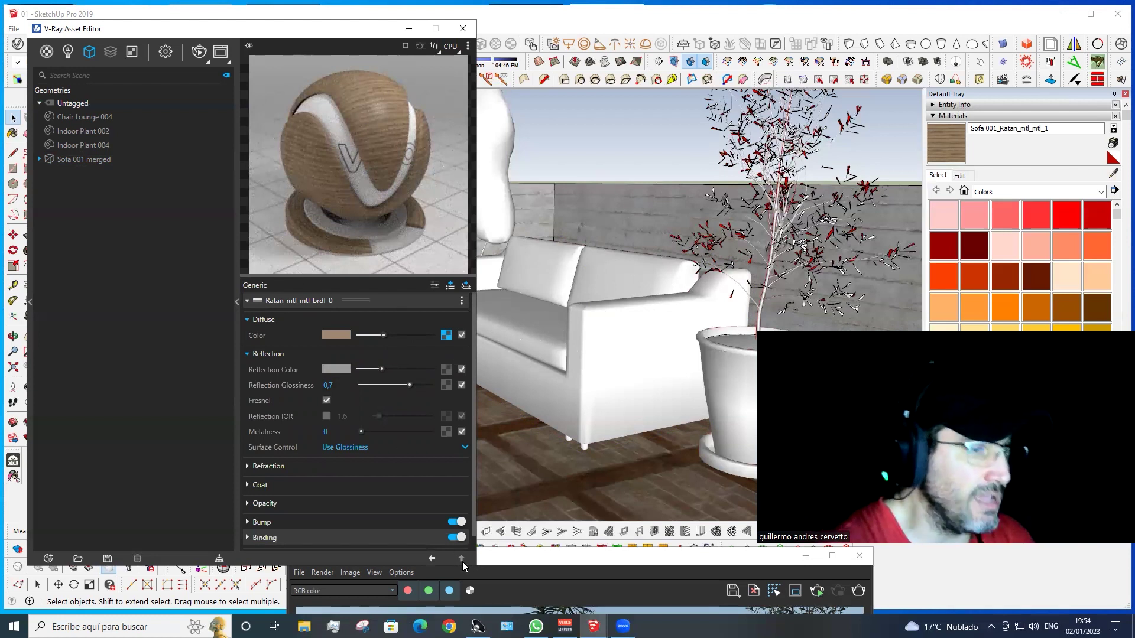
pyautogui.click(431, 556)
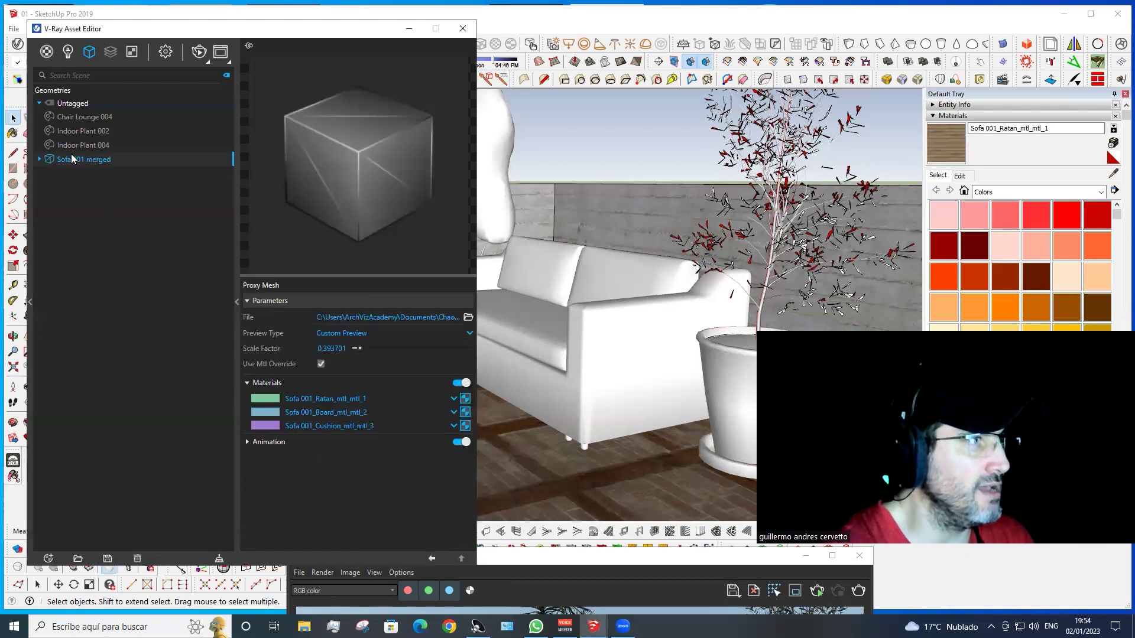
# Step: Expand Sofa 001 merged and review its Ratan, Board and Cushion materials
pyautogui.click(40, 159)
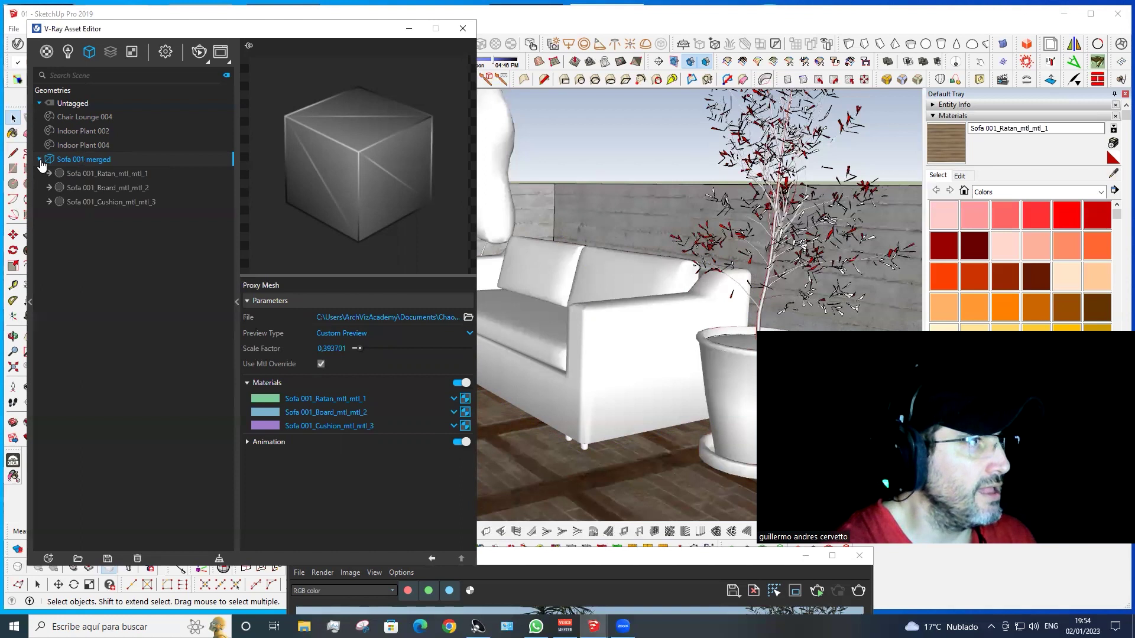
pyautogui.click(103, 173)
pyautogui.click(39, 160)
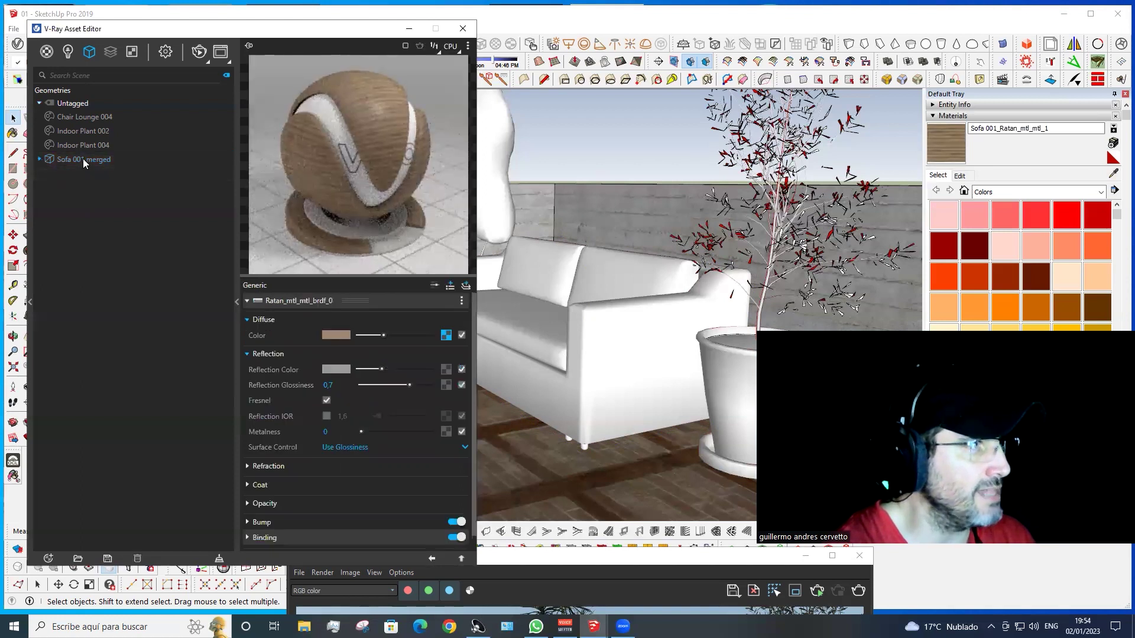
pyautogui.click(83, 158)
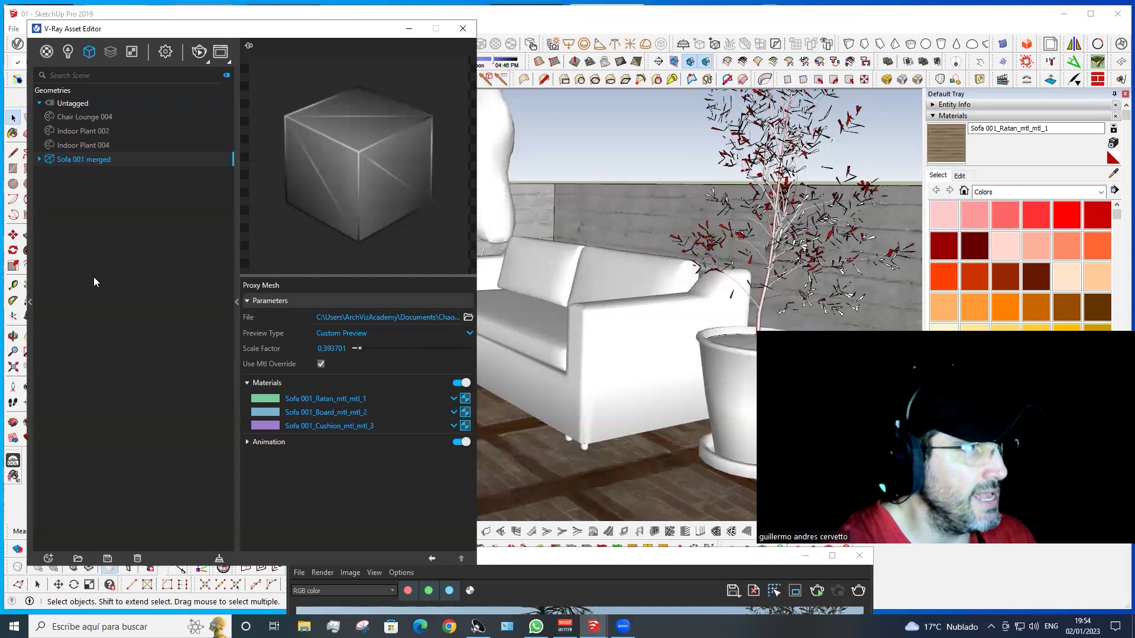
pyautogui.click(38, 161)
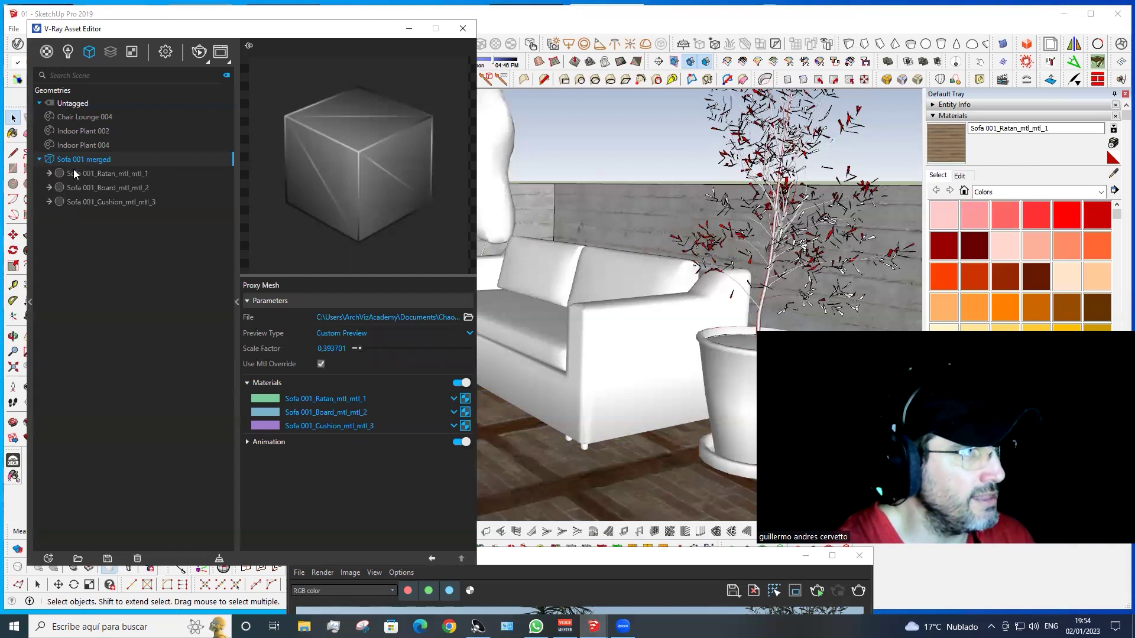
pyautogui.click(94, 173)
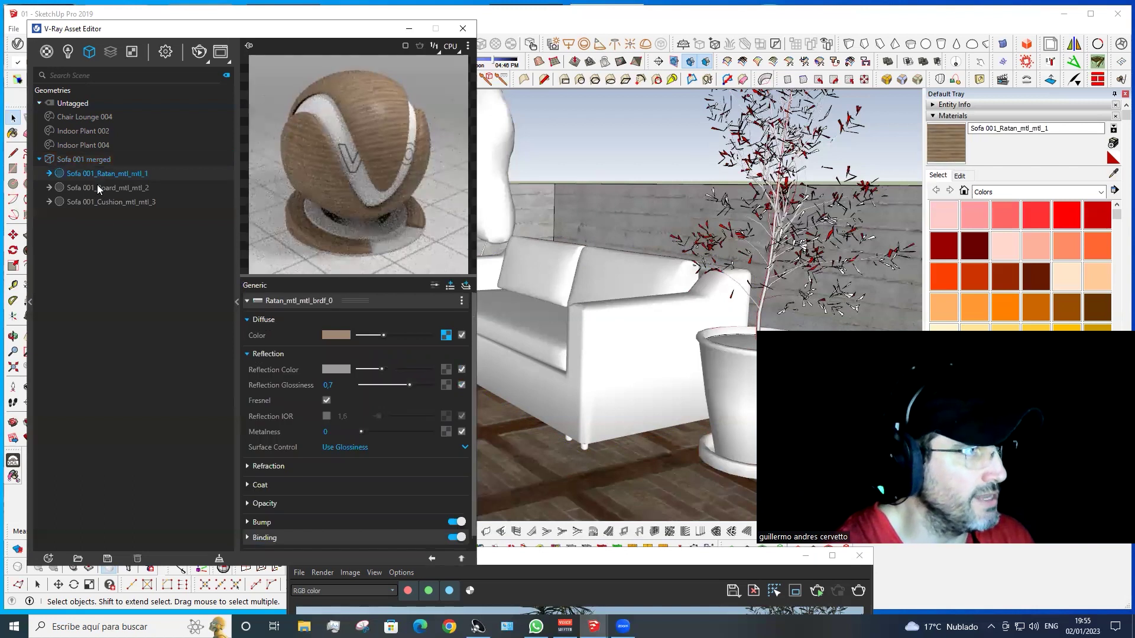
pyautogui.click(97, 187)
pyautogui.click(97, 201)
pyautogui.click(104, 172)
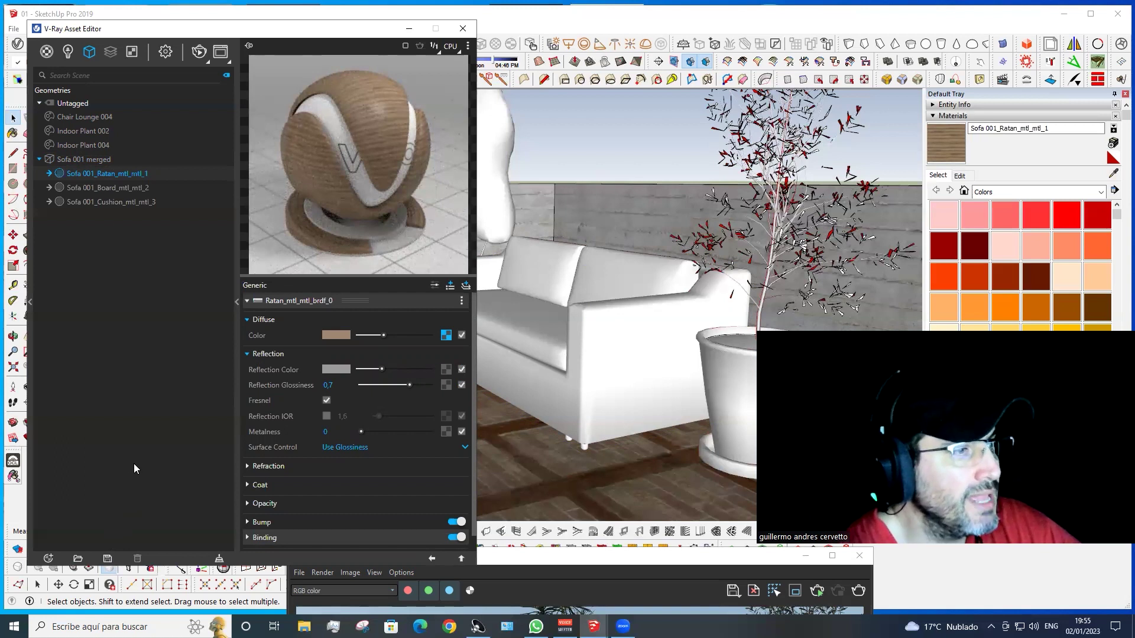
pyautogui.click(586, 144)
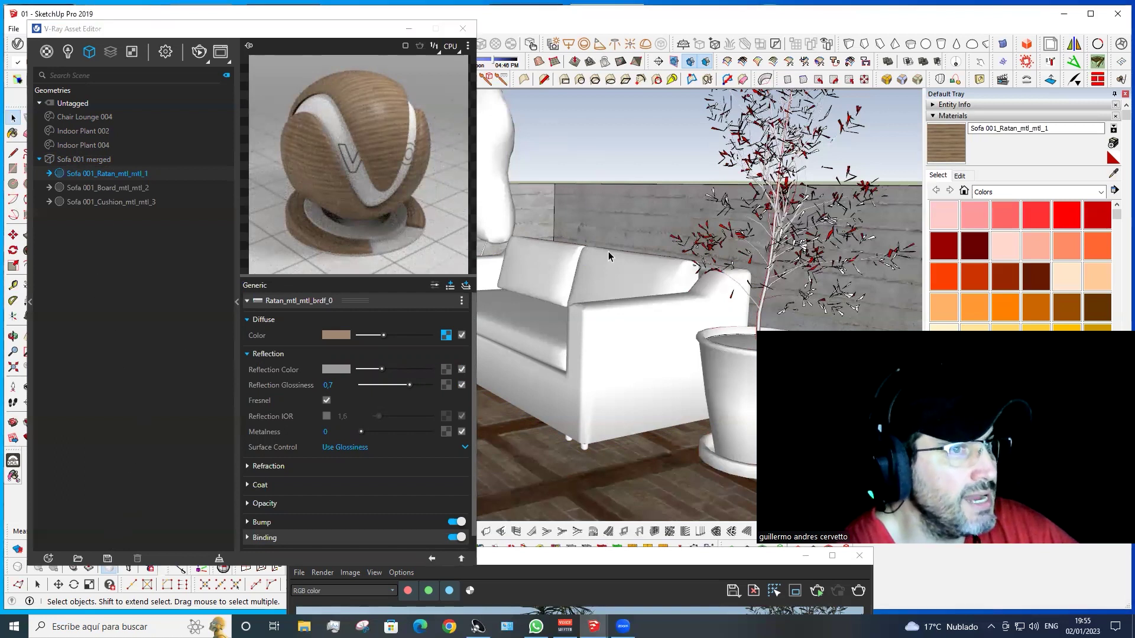
pyautogui.click(621, 313)
pyautogui.click(46, 159)
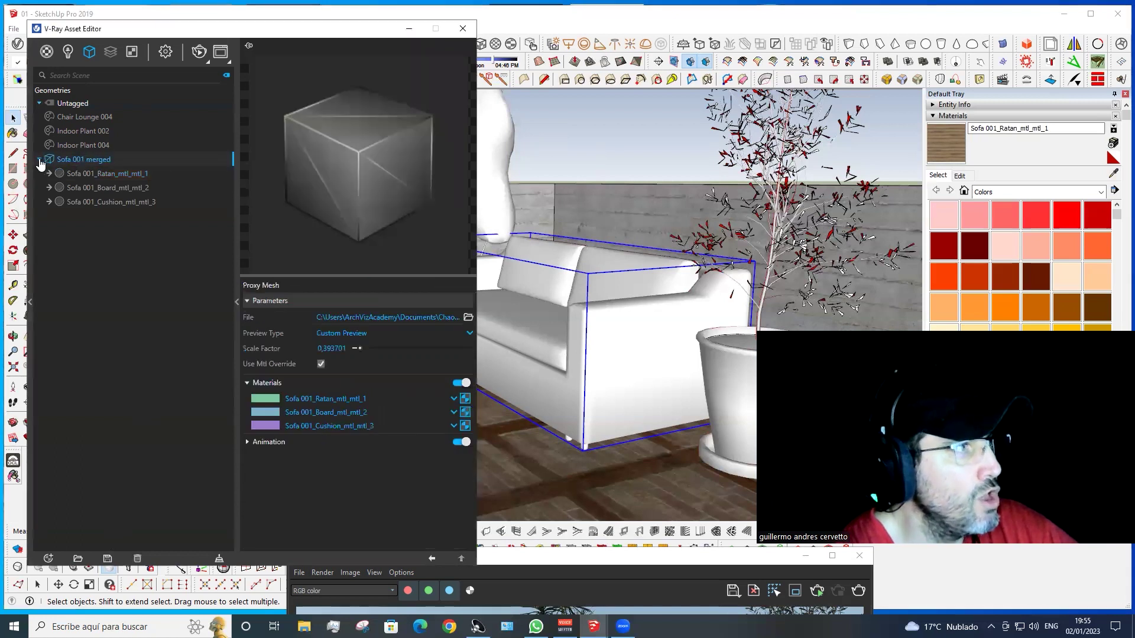
# Step: Inspect the sofa's Ratan material and the bitmap texture used for its colour
pyautogui.click(40, 159)
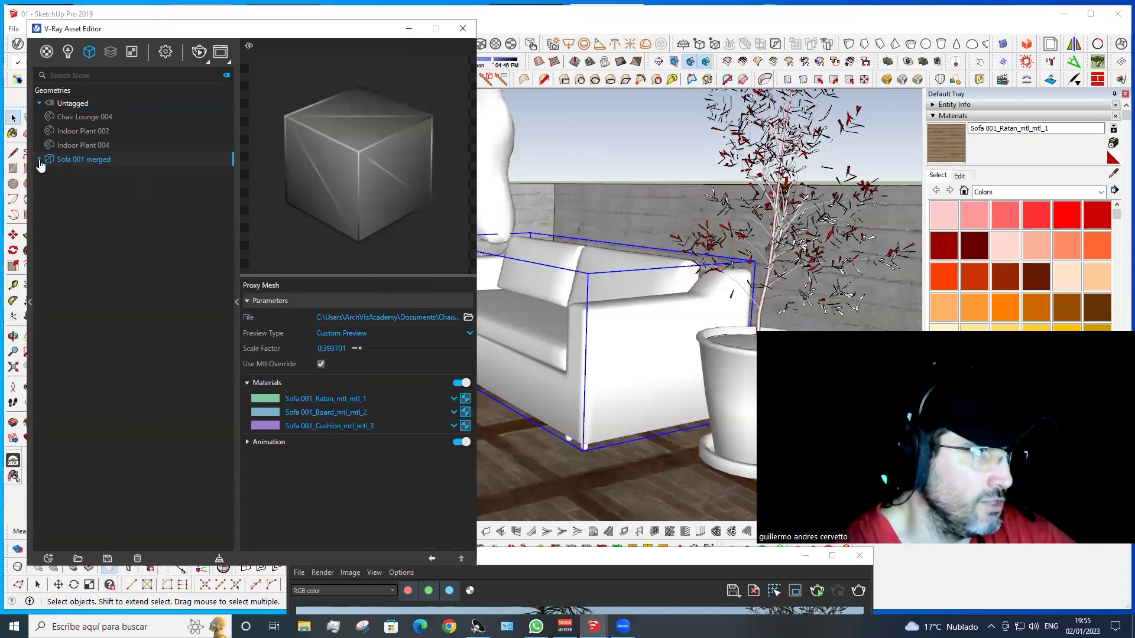
pyautogui.click(40, 160)
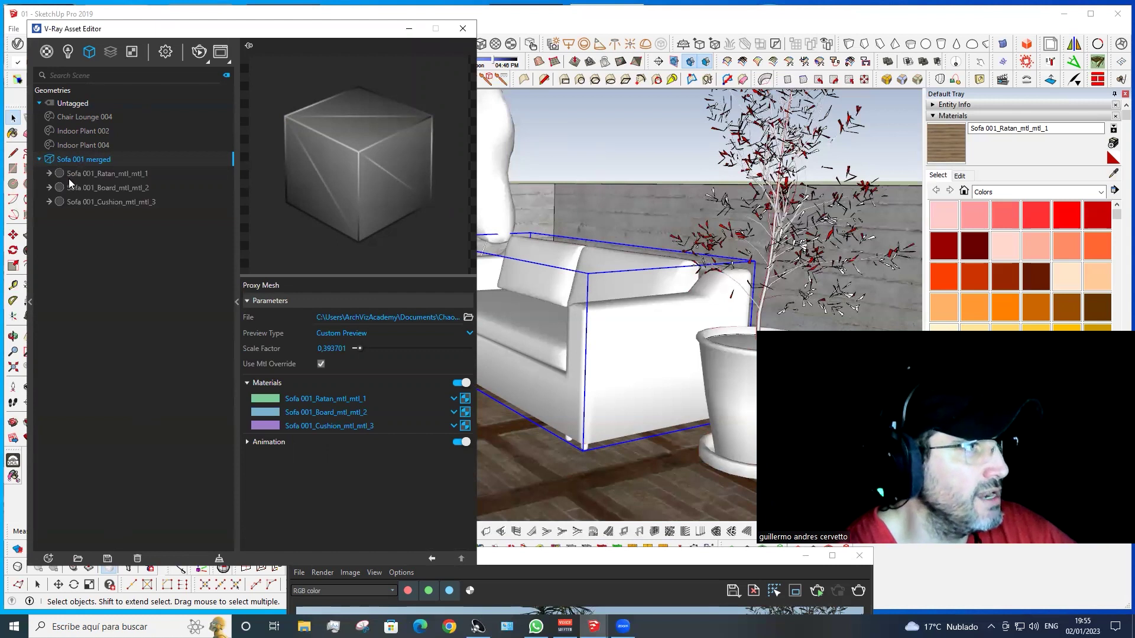
pyautogui.click(106, 174)
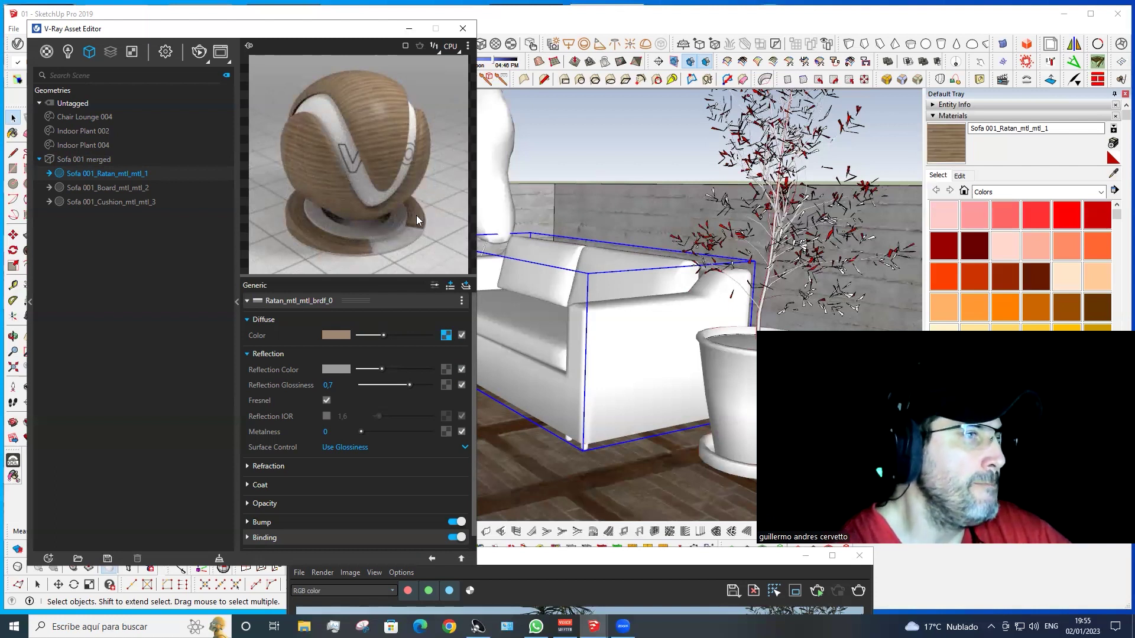
pyautogui.click(446, 336)
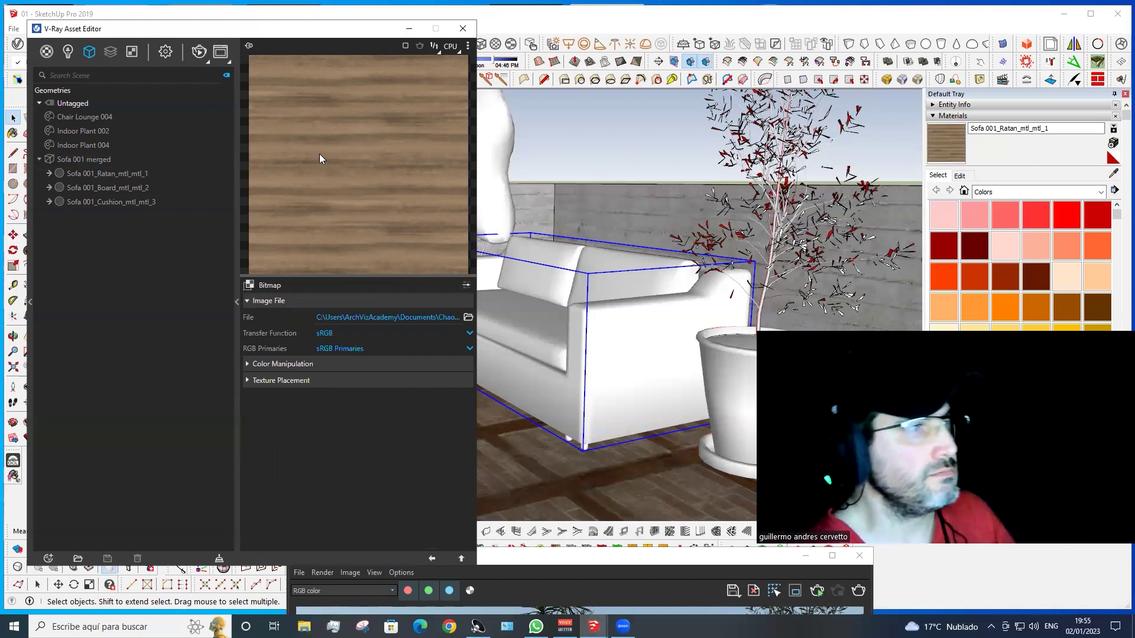
pyautogui.click(435, 559)
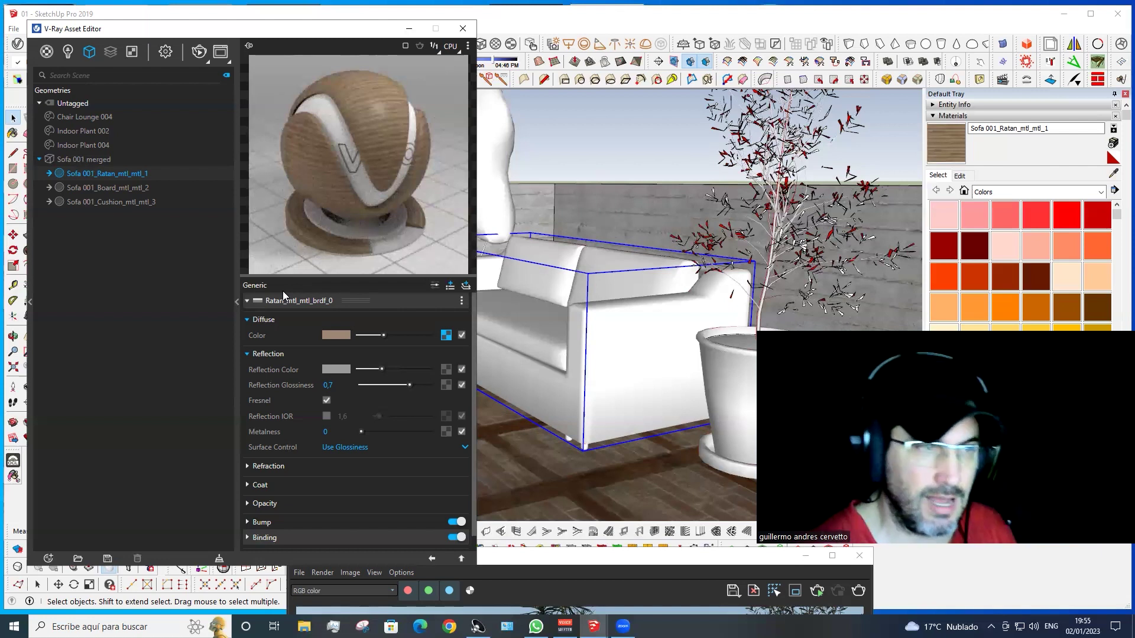
# Step: View the current render in the Frame Buffer, close it, and open the add-asset list
pyautogui.click(566, 168)
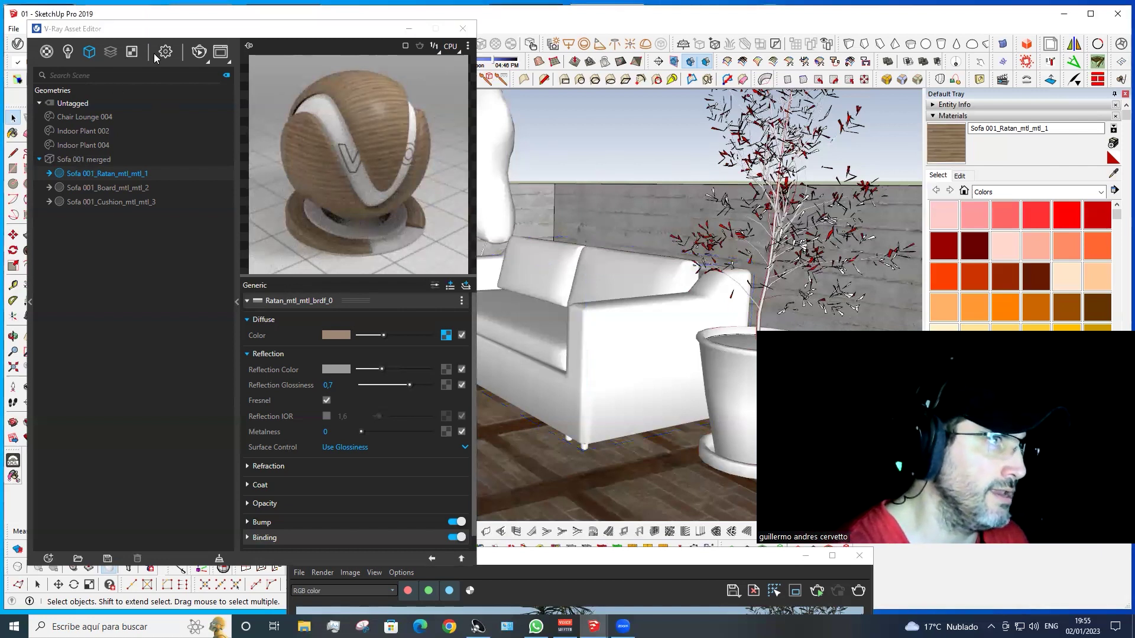
pyautogui.click(214, 51)
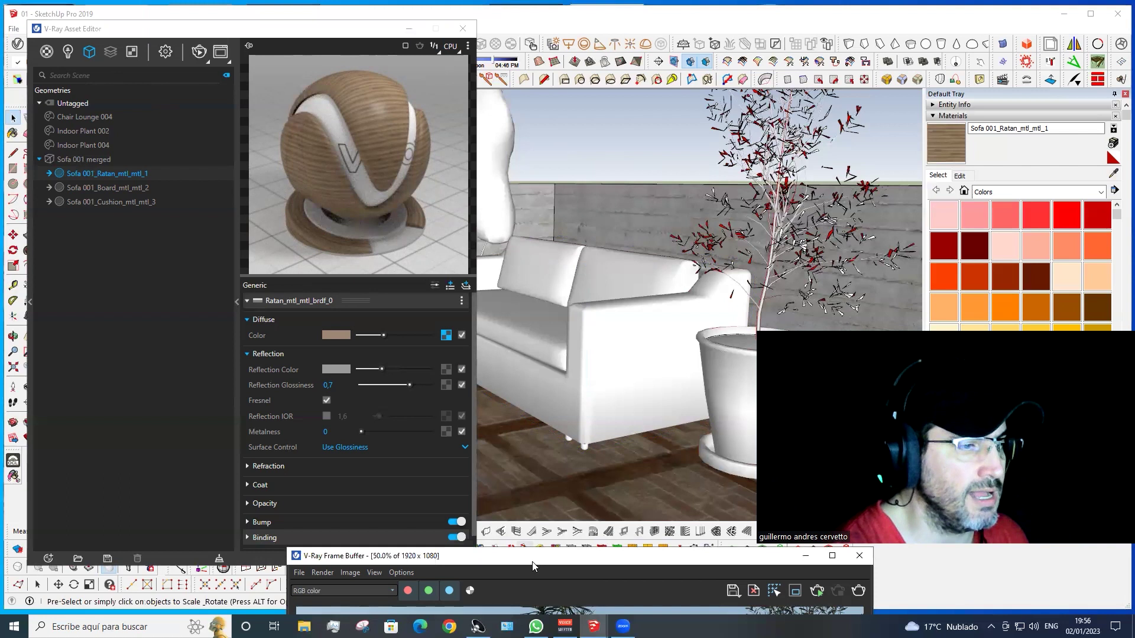
pyautogui.moveTo(425, 59); pyautogui.dragTo(436, 118)
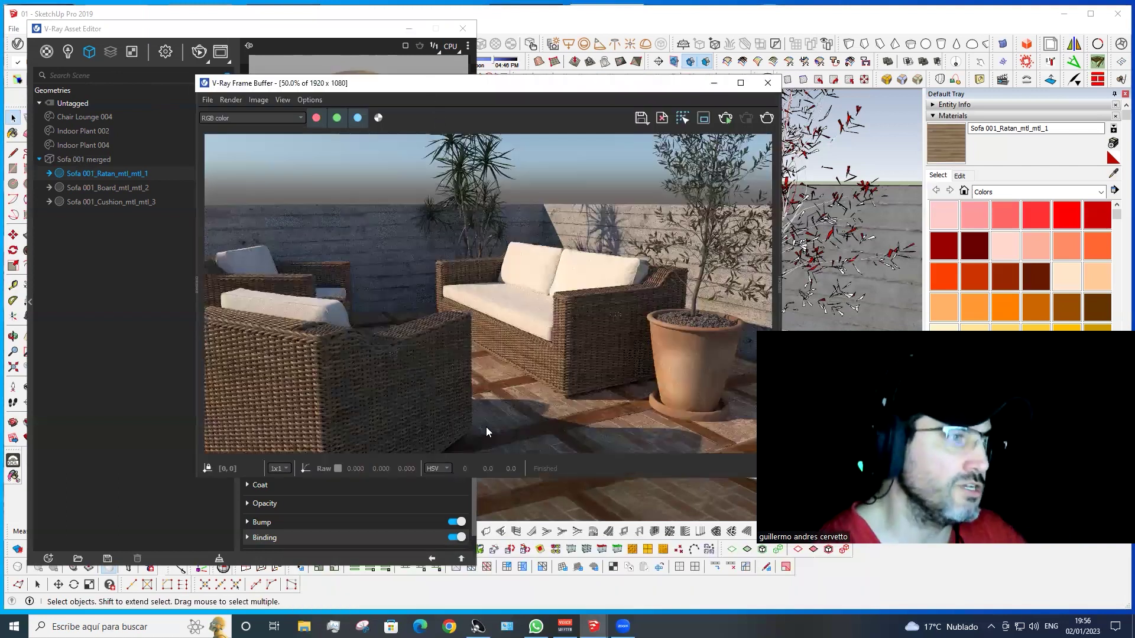
pyautogui.click(768, 82)
pyautogui.click(83, 158)
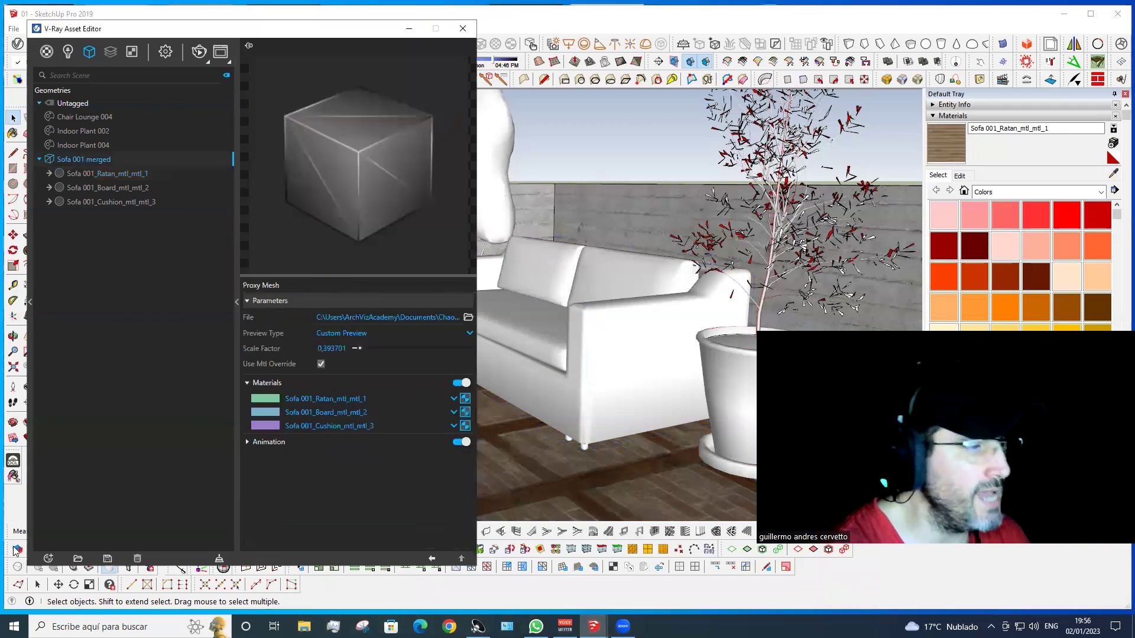
pyautogui.click(49, 559)
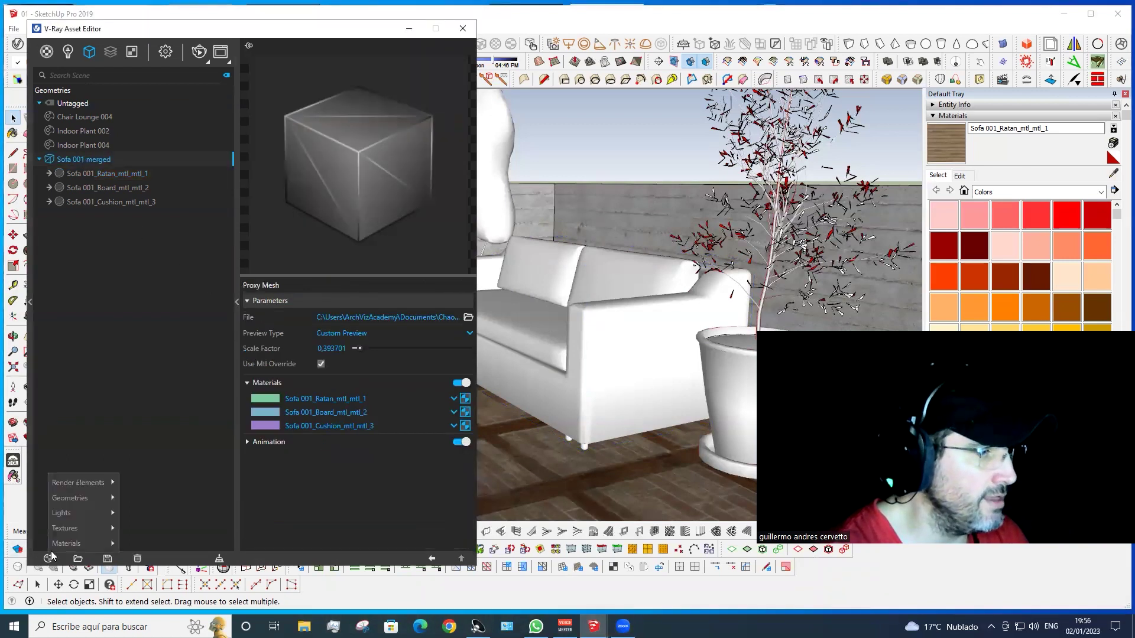
# Step: Add a Generic material with the dark wood bitmap as its Diffuse texture
pyautogui.moveTo(66, 544)
pyautogui.click(201, 362)
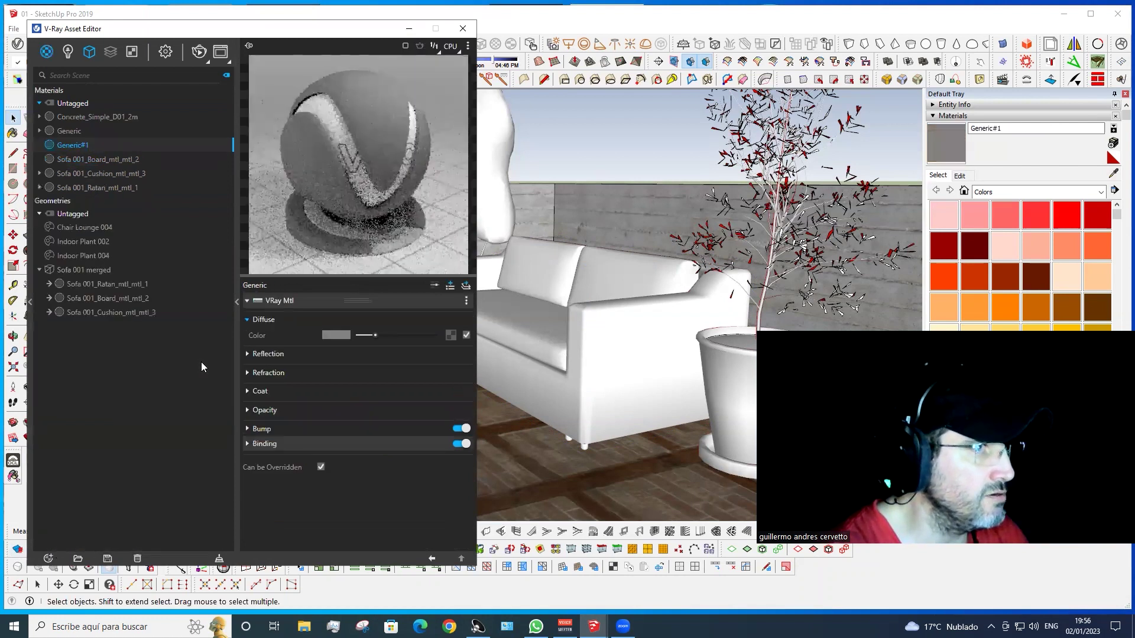
pyautogui.click(451, 335)
pyautogui.click(407, 62)
pyautogui.click(329, 451)
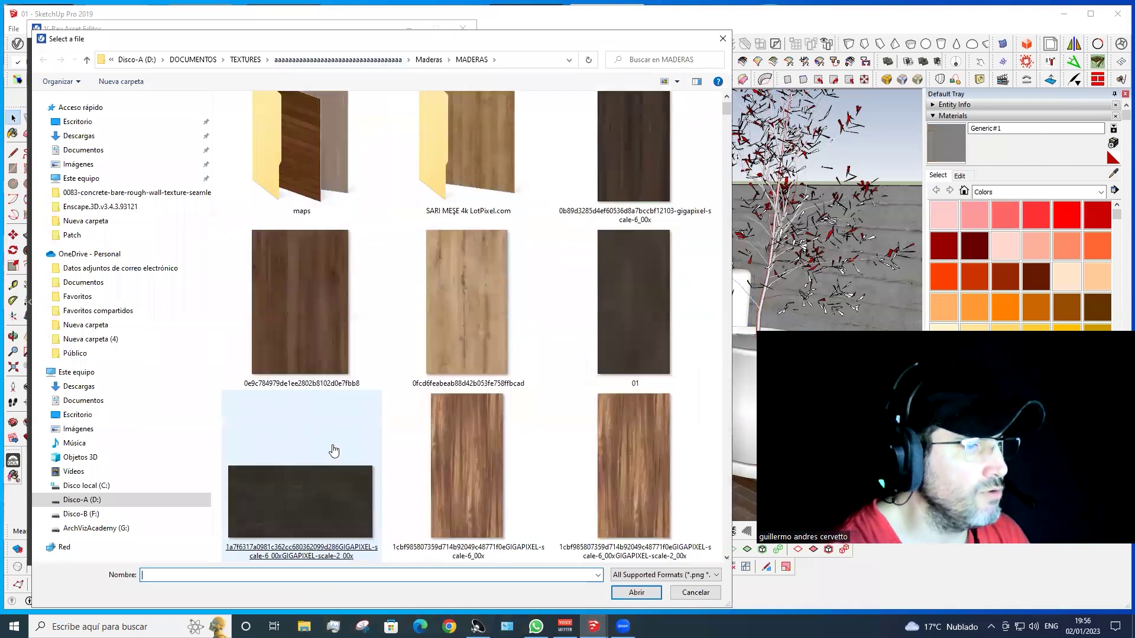
pyautogui.doubleClick(264, 514)
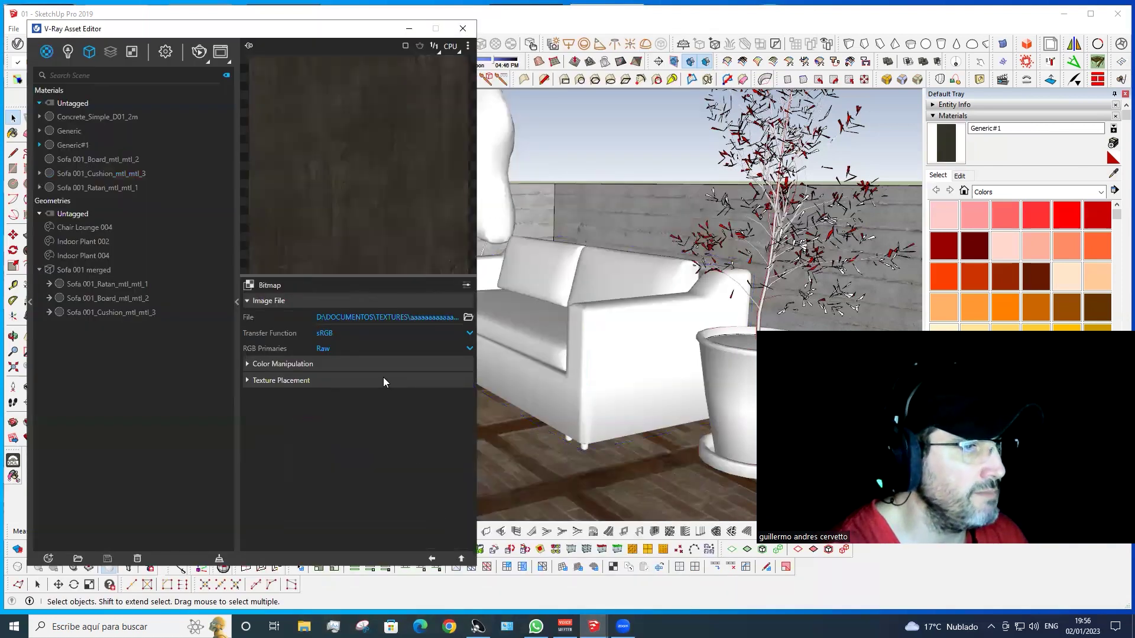
pyautogui.click(432, 559)
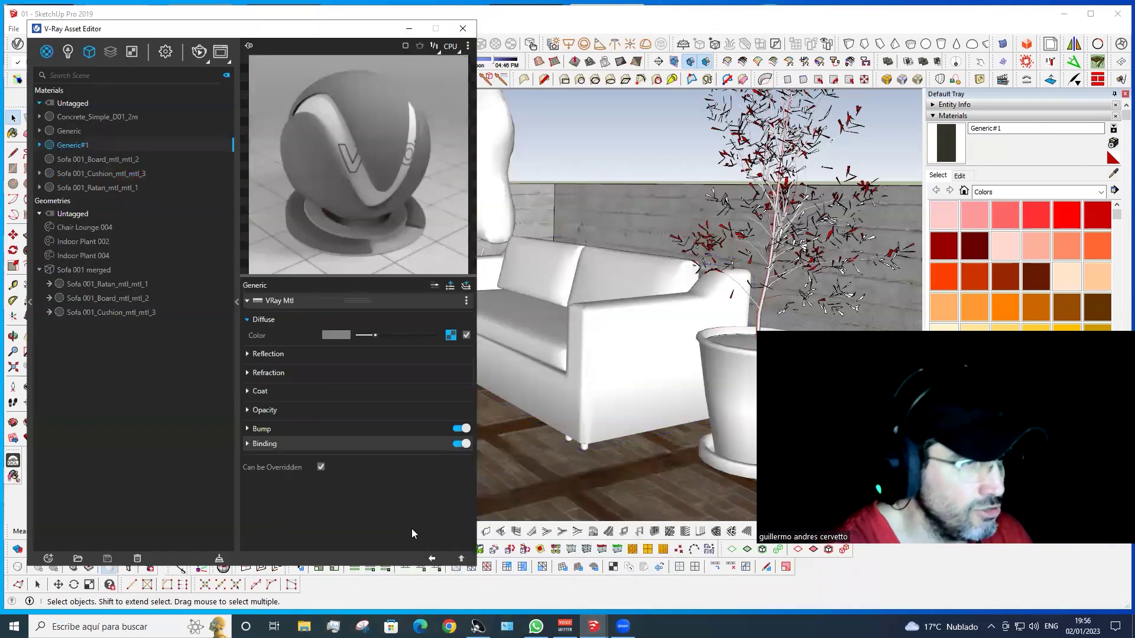
# Step: Enable reflection at 0.49 glossiness and rotate the wood texture placement 90°
pyautogui.click(356, 355)
pyautogui.click(378, 368)
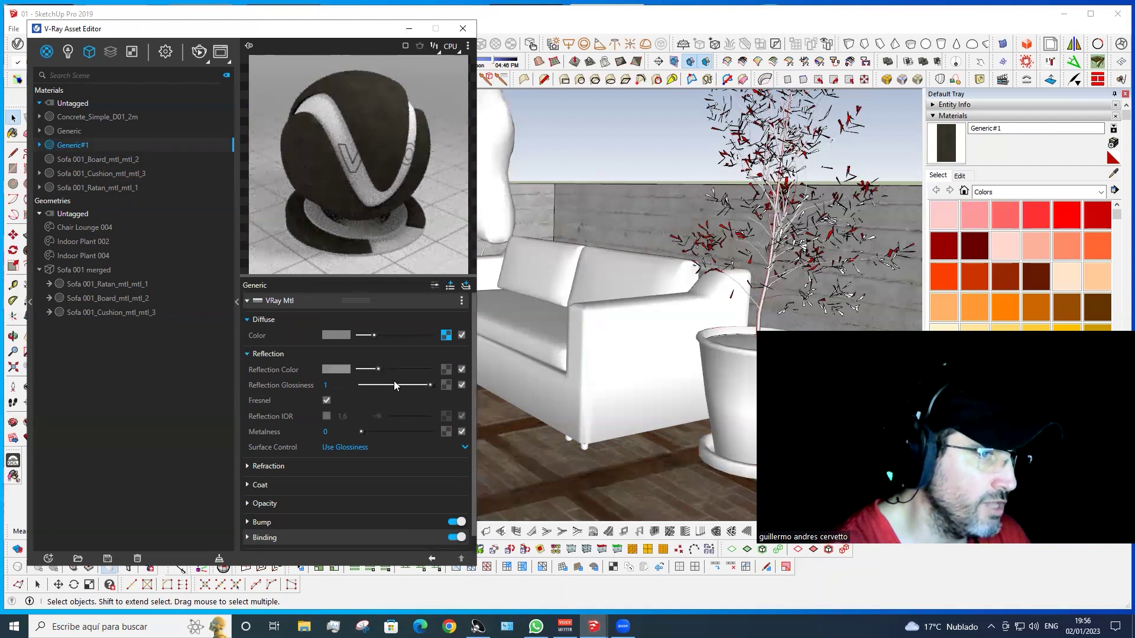
pyautogui.click(395, 386)
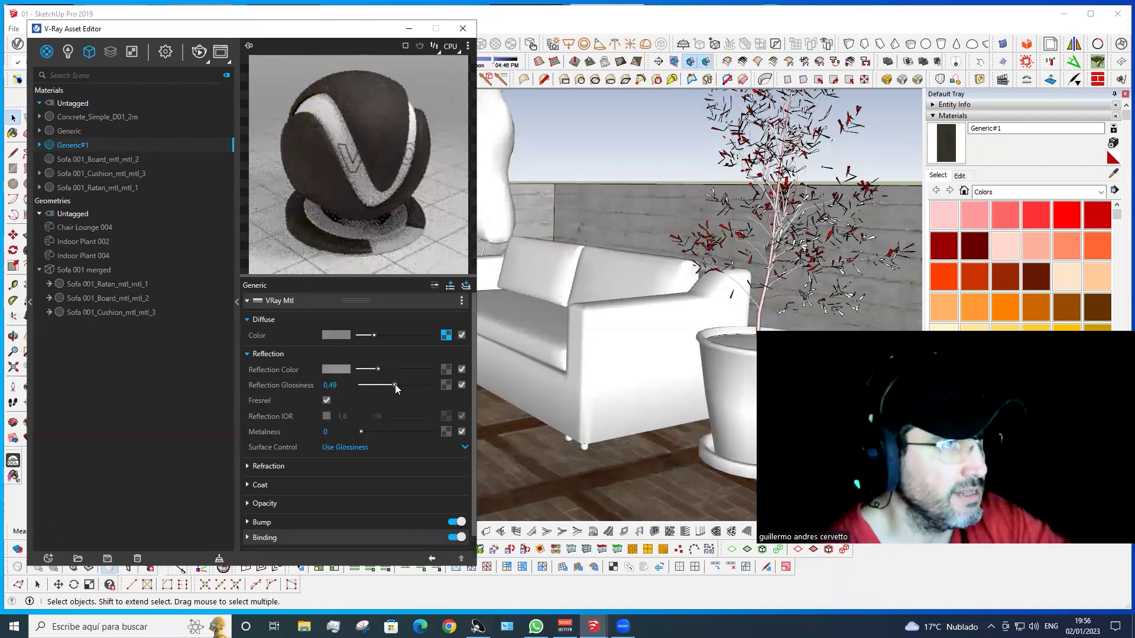
pyautogui.click(446, 336)
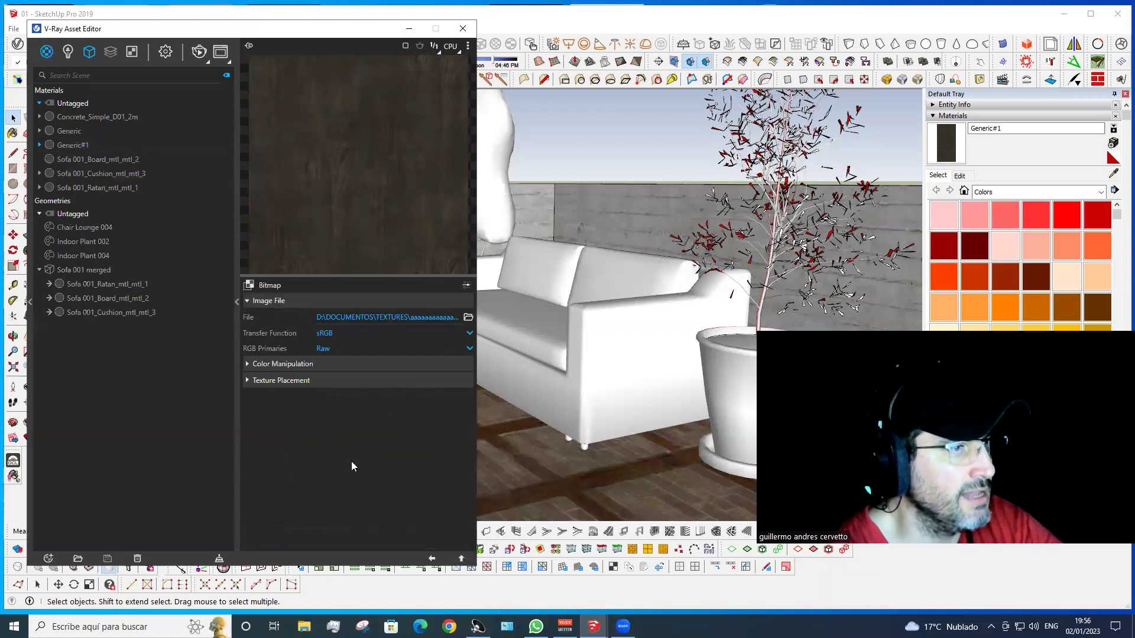
pyautogui.click(295, 382)
pyautogui.write('90')
pyautogui.press('Return')
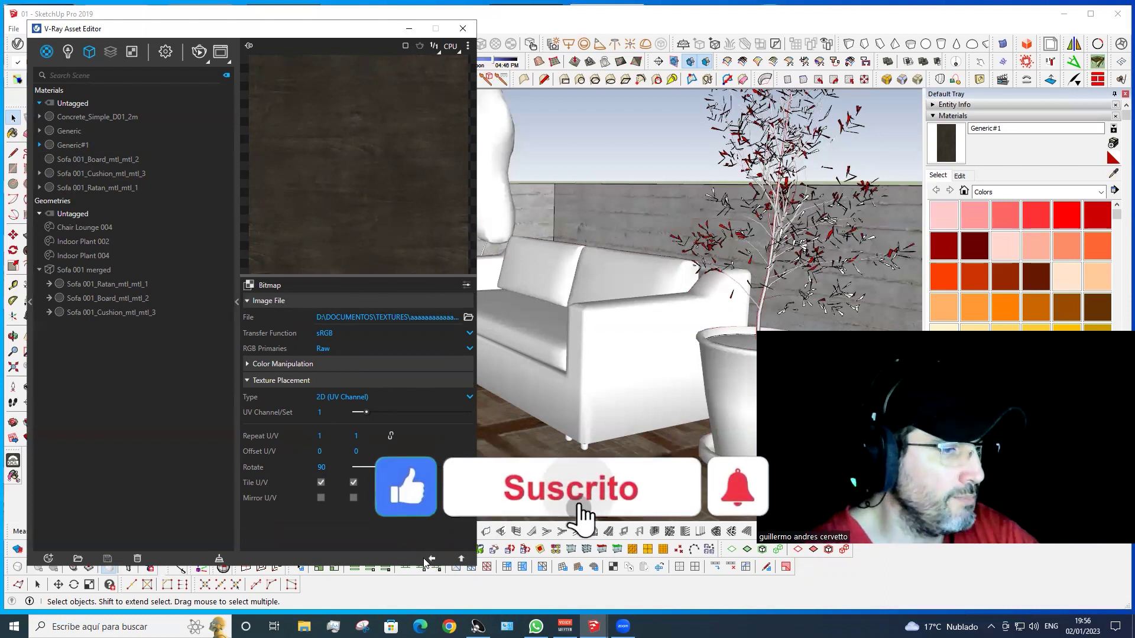
pyautogui.click(431, 559)
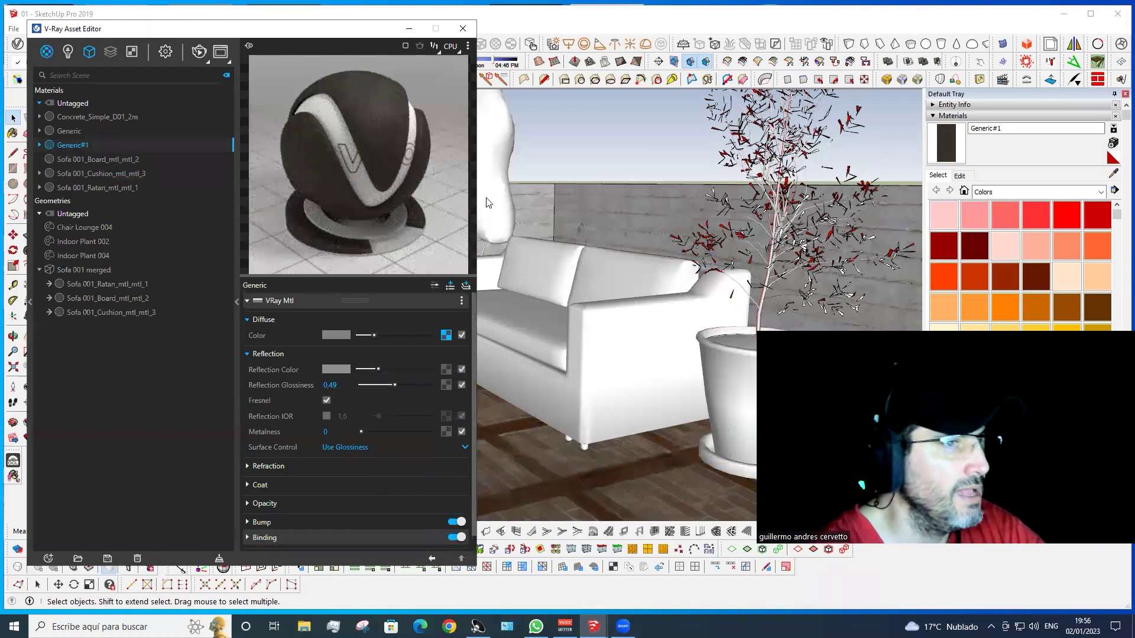
# Step: Assign Generic#1 to the Sofa 001 merged proxy's first material slot, replacing Ratan
pyautogui.click(597, 286)
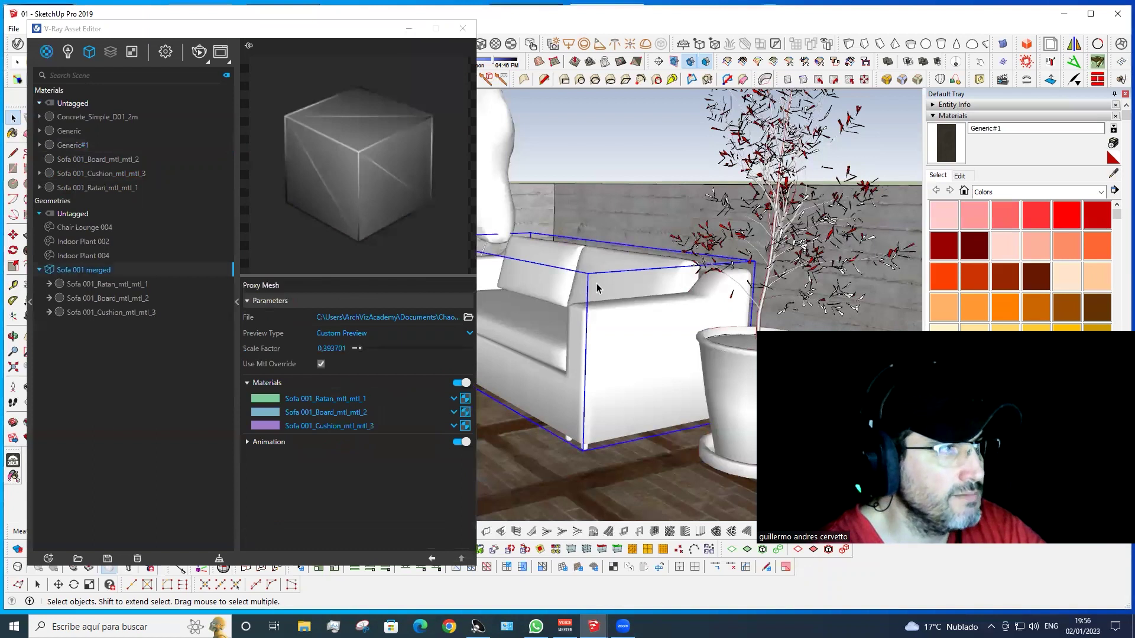
pyautogui.click(36, 272)
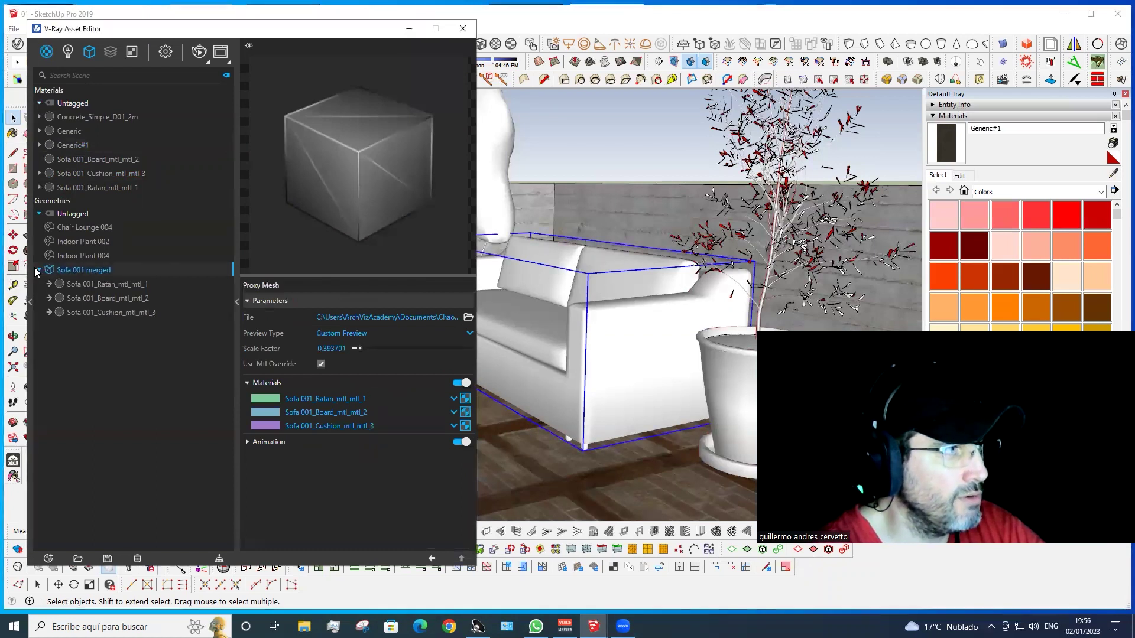
pyautogui.click(39, 271)
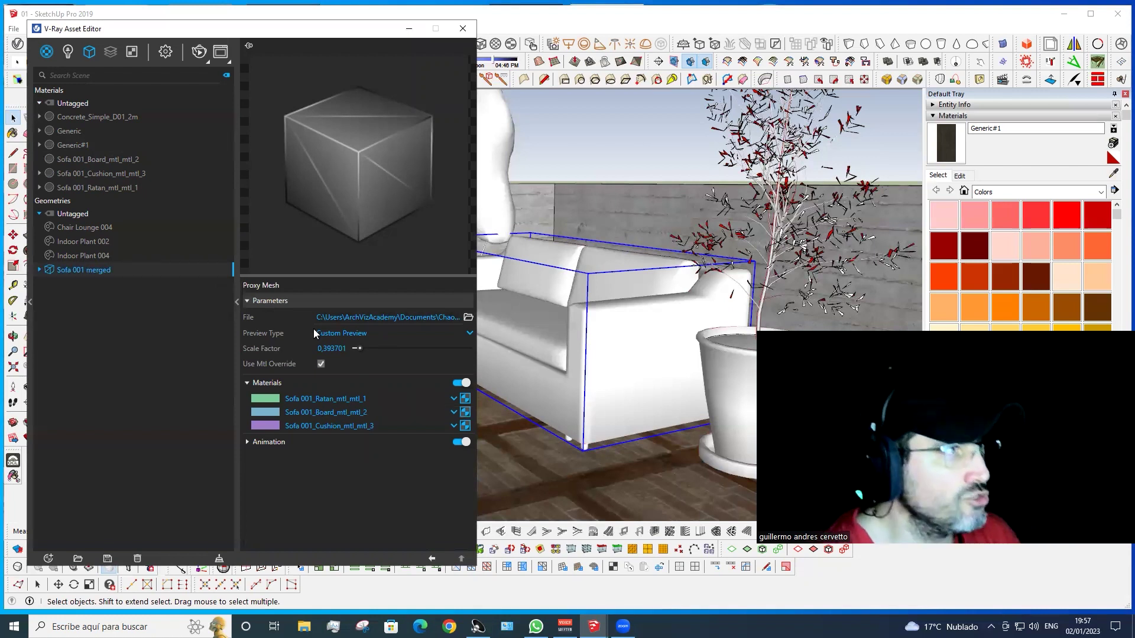
pyautogui.click(70, 144)
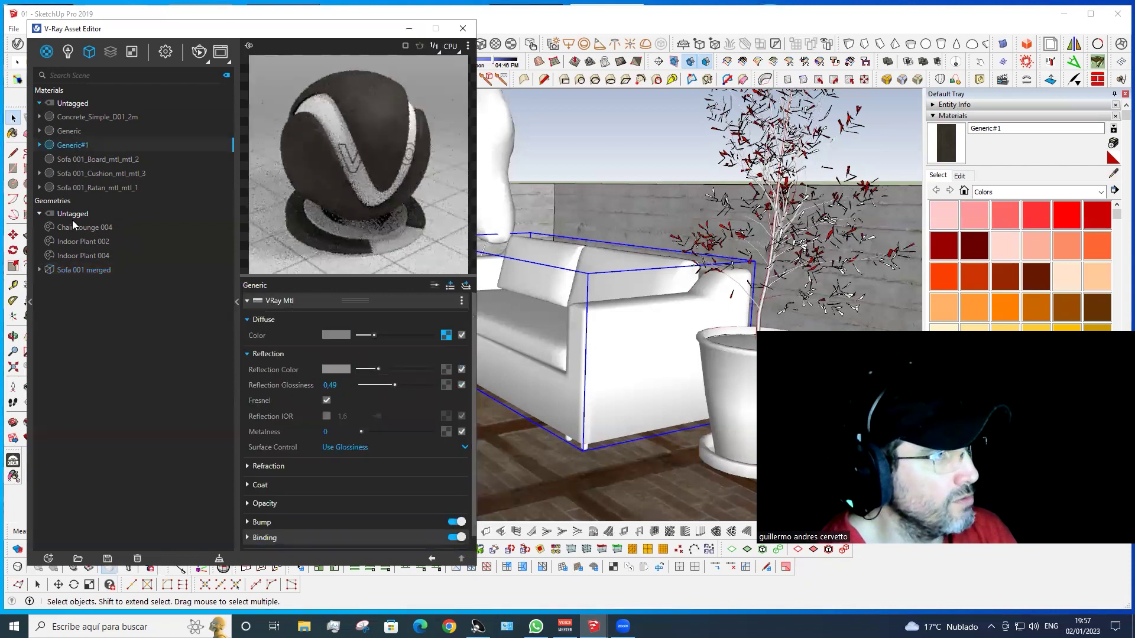
pyautogui.click(83, 256)
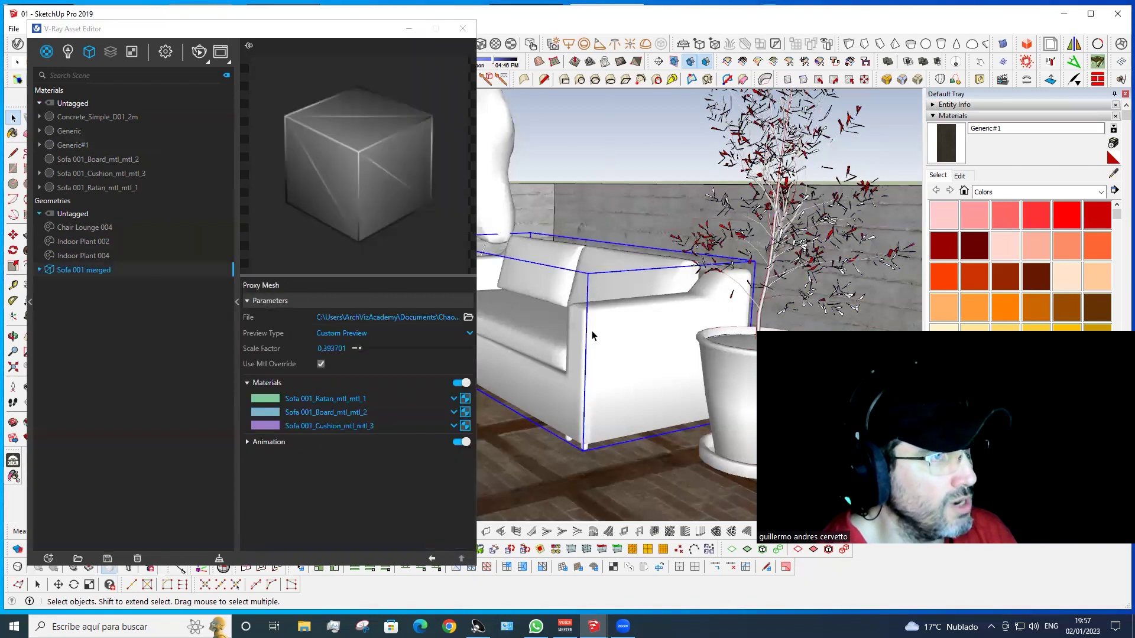
pyautogui.moveTo(68, 144); pyautogui.dragTo(466, 404)
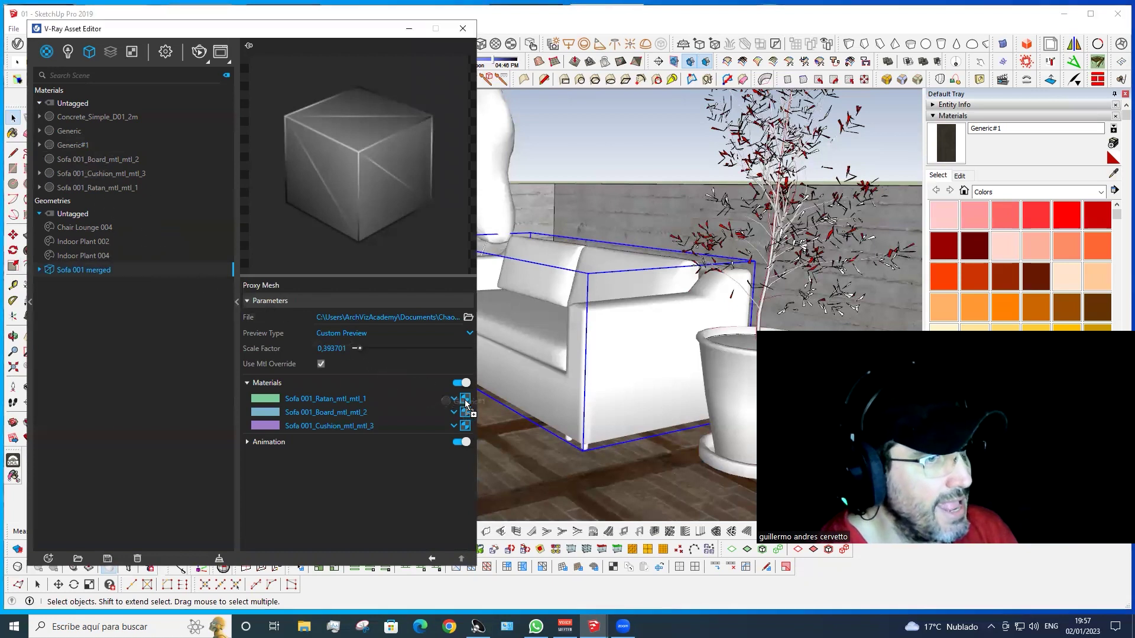
pyautogui.moveTo(466, 403); pyautogui.dragTo(95, 142)
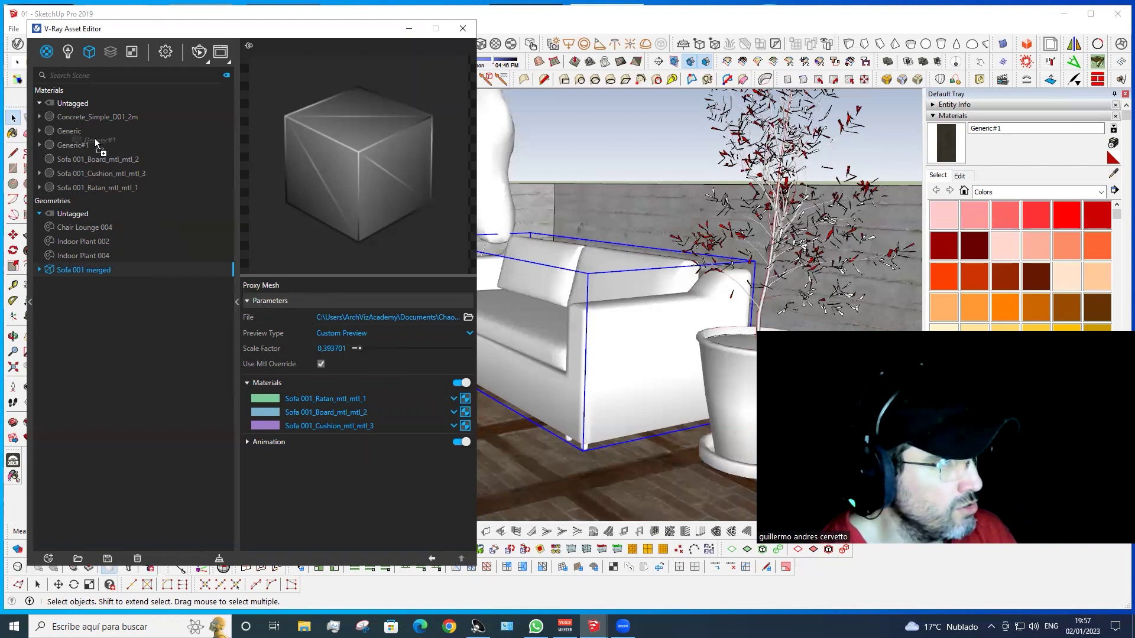
pyautogui.click(454, 397)
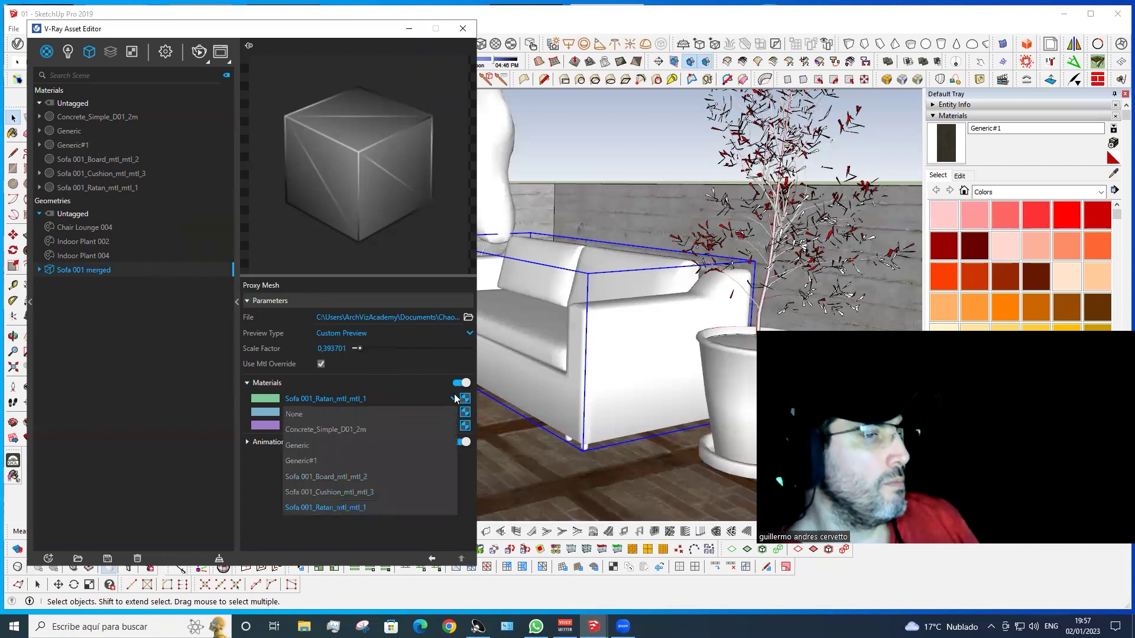
pyautogui.click(299, 457)
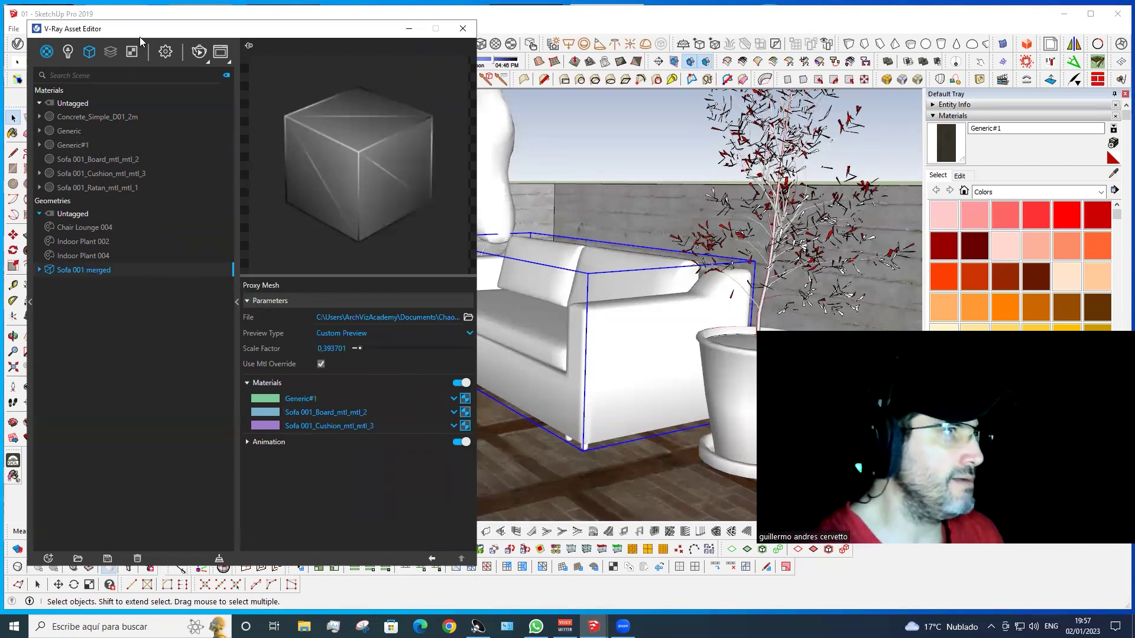
pyautogui.moveTo(149, 34)
pyautogui.mouseDown()
pyautogui.moveTo(265, 30)
pyautogui.moveTo(200, 34)
pyautogui.mouseUp()
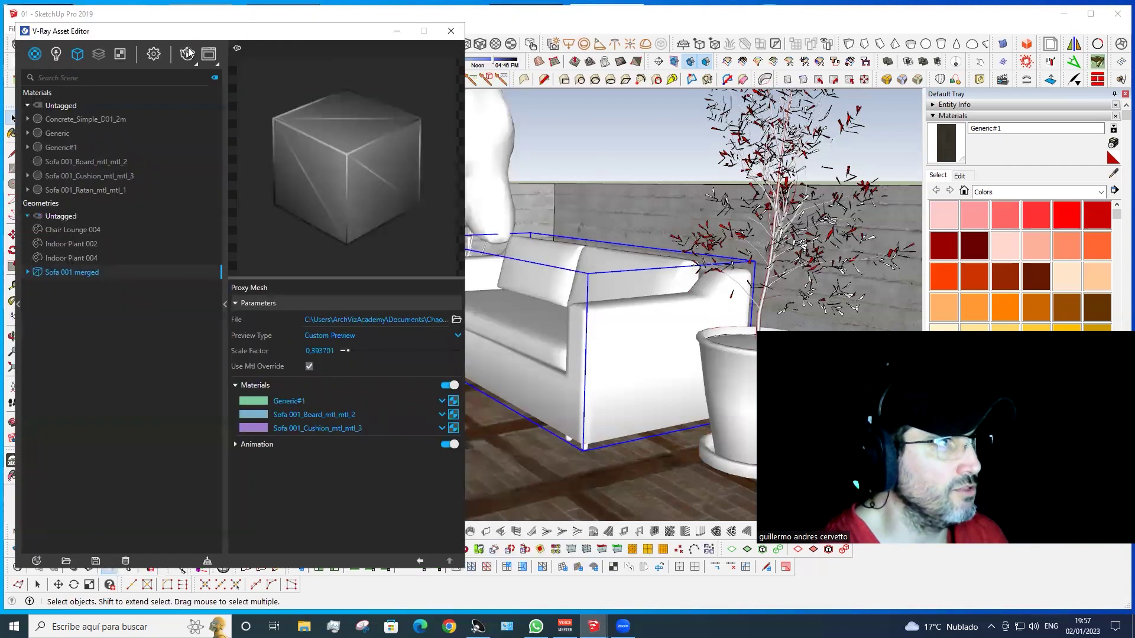
# Step: Re-render the terrace to preview the dark wood sofa, then close the Frame Buffer
pyautogui.click(187, 54)
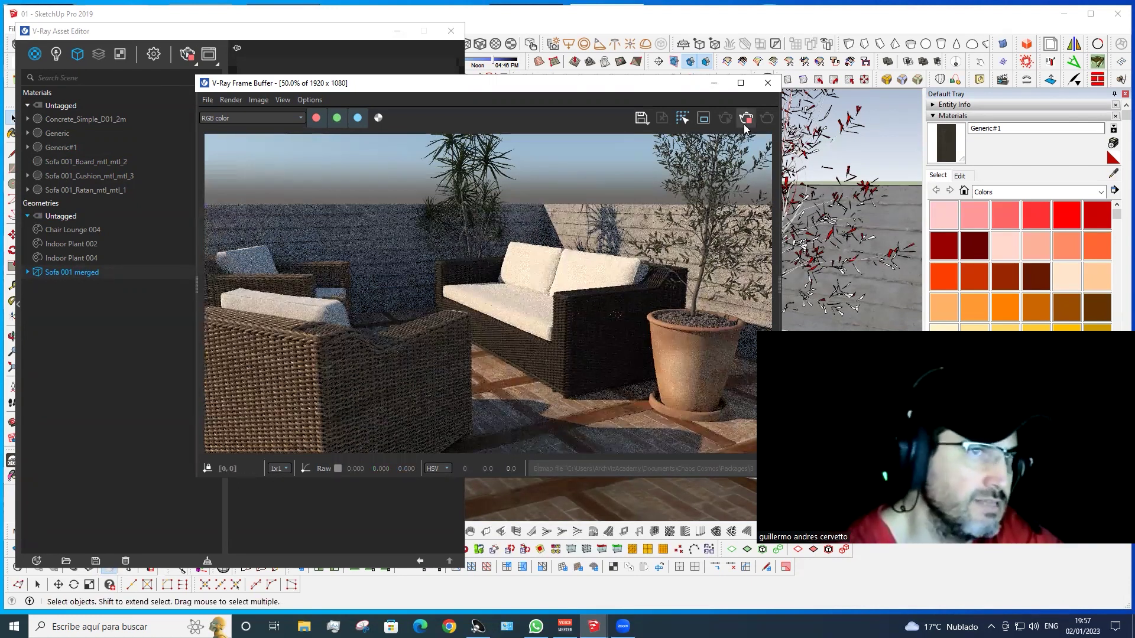
pyautogui.click(768, 83)
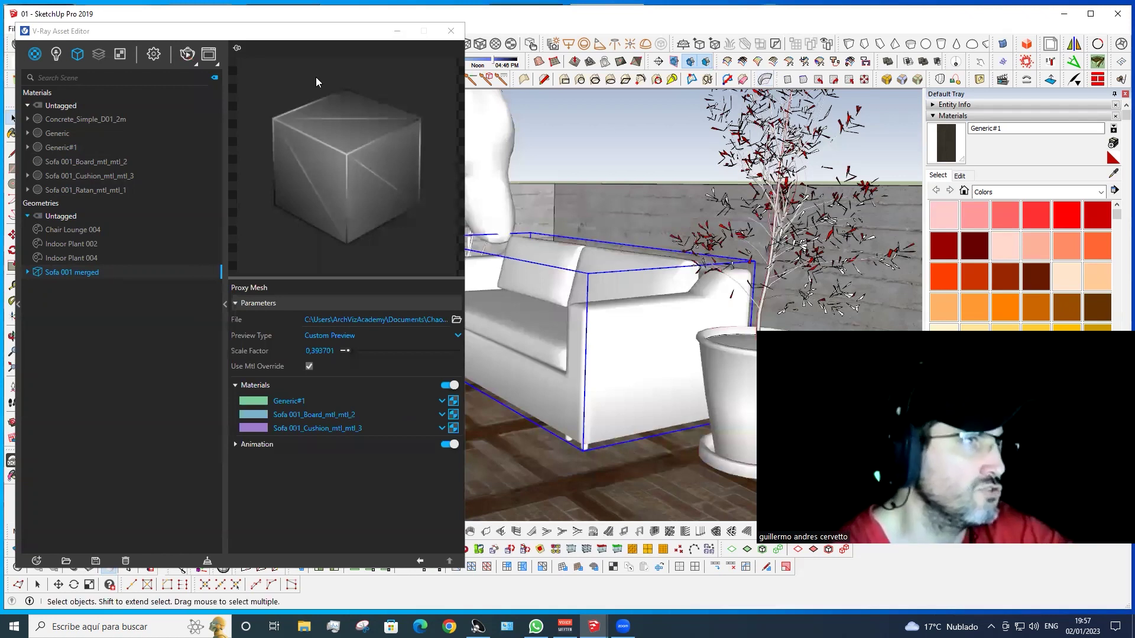
# Step: Open the V-Ray online library's Fabric materials category in the Asset Editor
pyautogui.click(274, 36)
pyautogui.moveTo(282, 34); pyautogui.dragTo(346, 35)
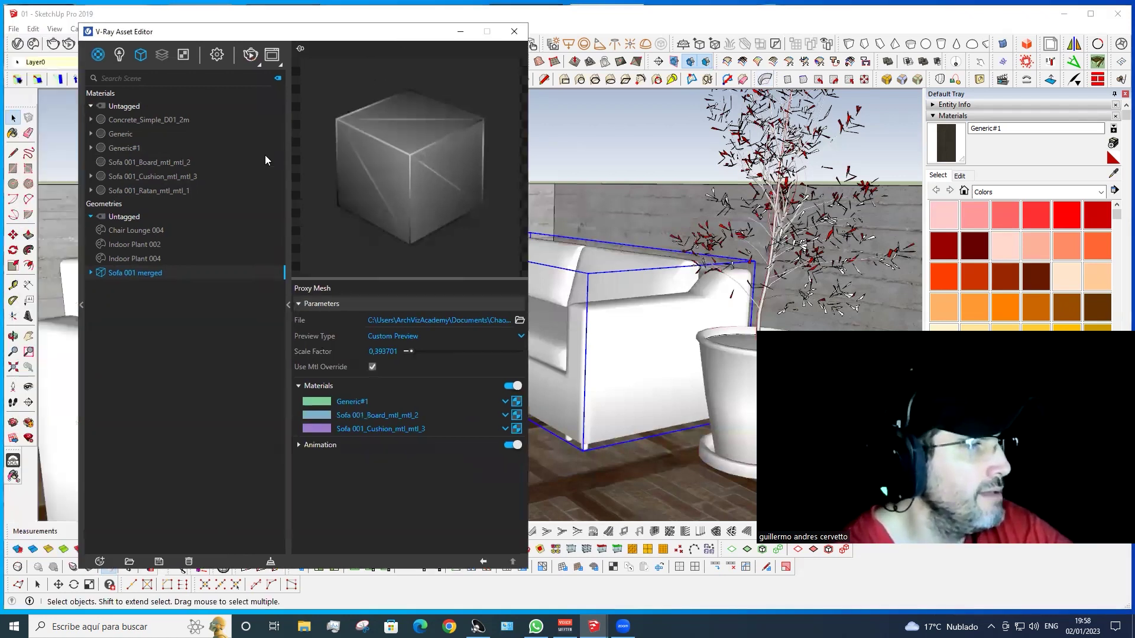
pyautogui.click(652, 342)
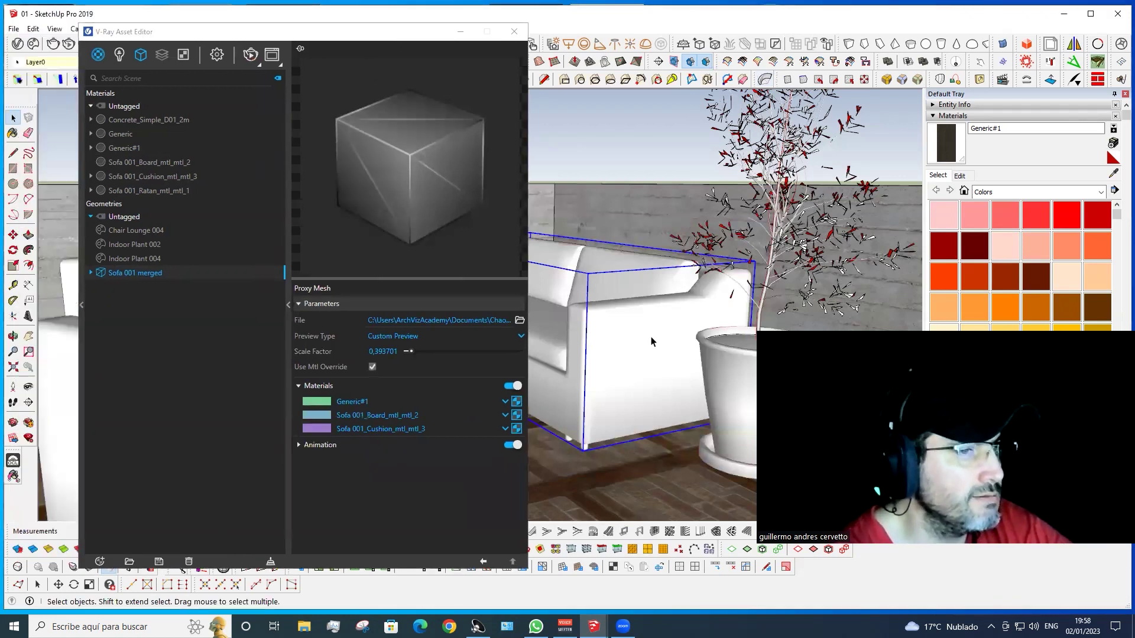
pyautogui.click(81, 302)
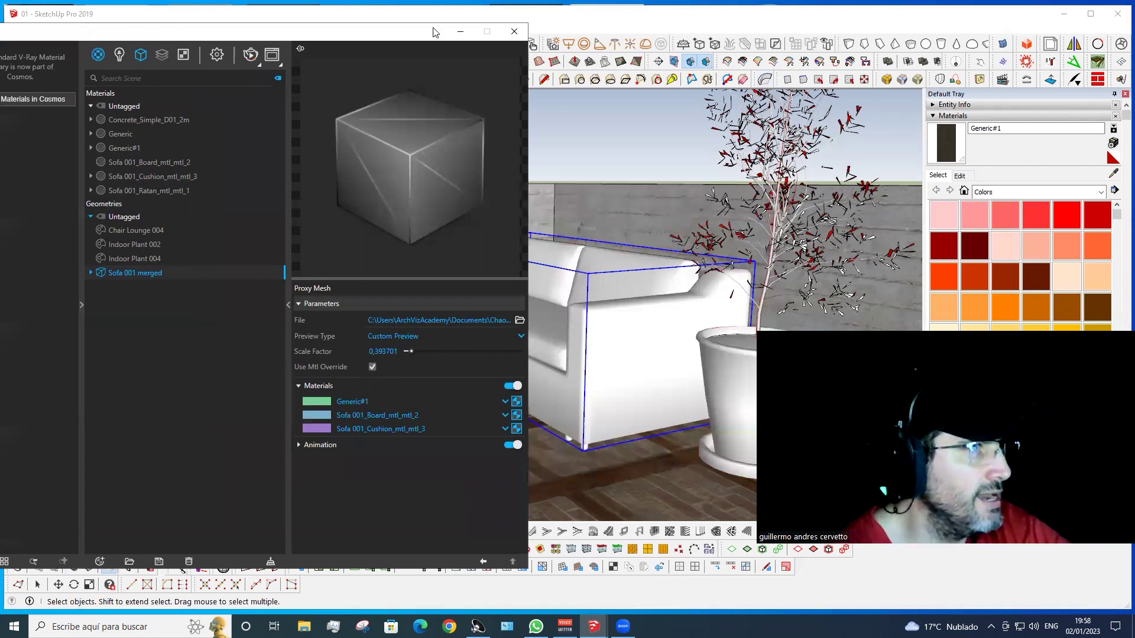
pyautogui.moveTo(433, 32); pyautogui.dragTo(691, 28)
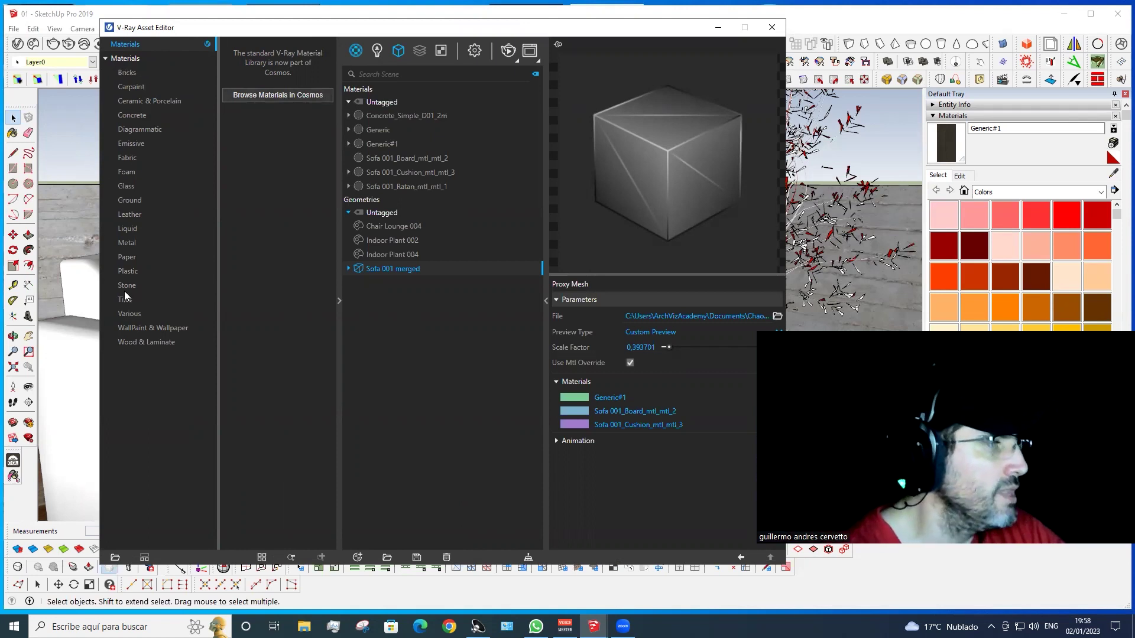
pyautogui.click(130, 158)
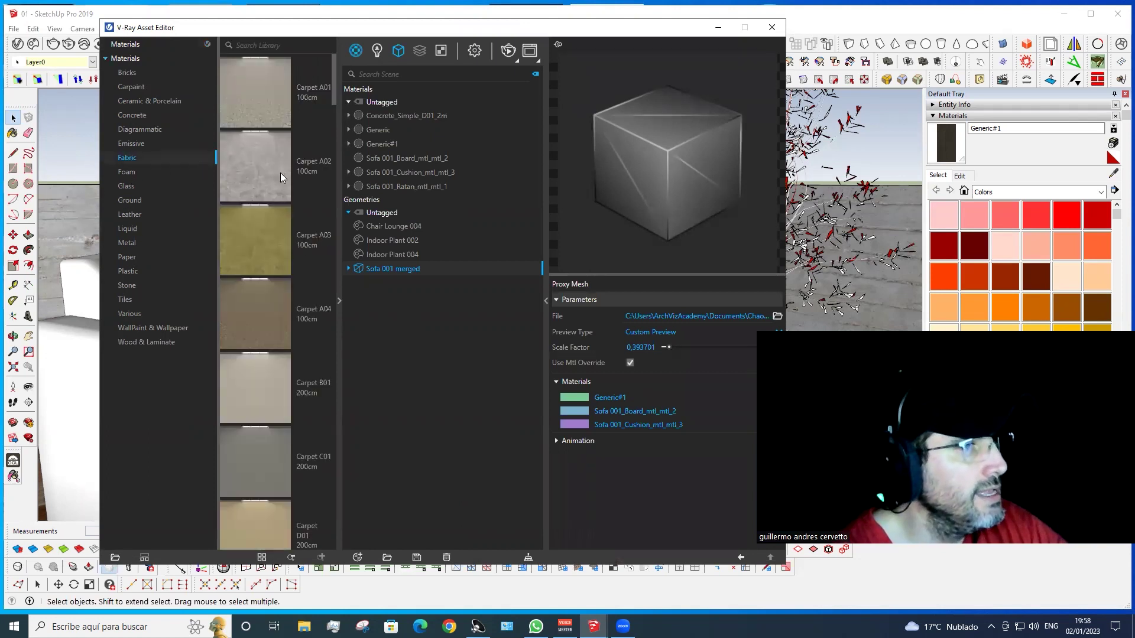
# Step: Scroll to Fabric Pattern G01 20cm and drag it into the scene Materials list
pyautogui.scroll(-3, 279, 173)
pyautogui.scroll(-3, 279, 173)
pyautogui.scroll(-3, 279, 172)
pyautogui.scroll(-3, 279, 174)
pyautogui.scroll(-3, 279, 178)
pyautogui.scroll(-3, 279, 178)
pyautogui.scroll(-3, 279, 178)
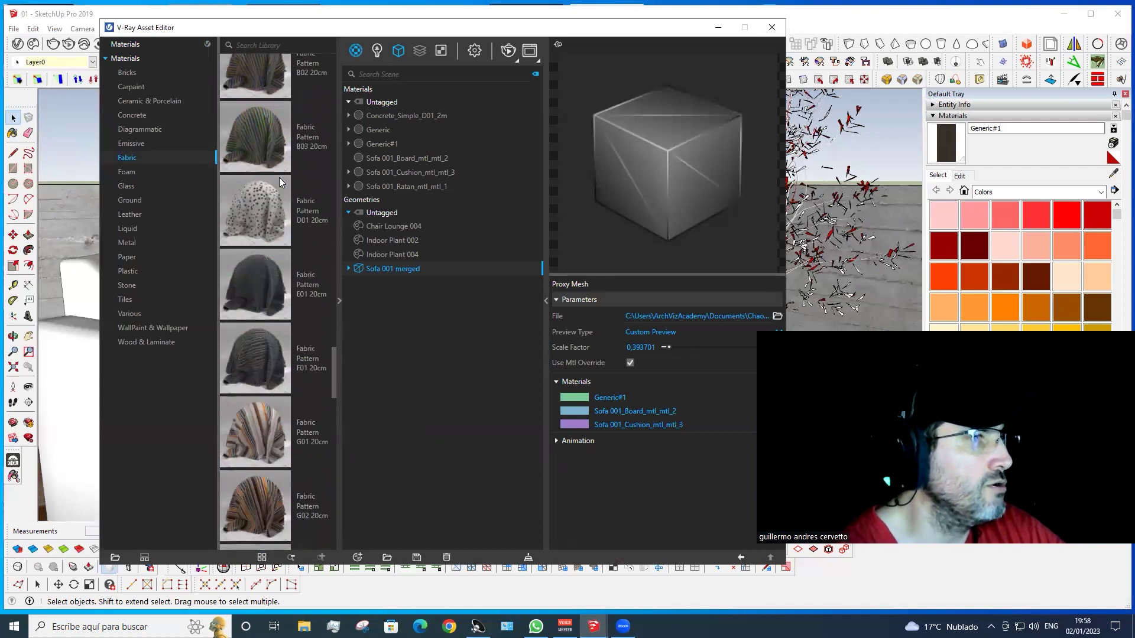
pyautogui.scroll(-2, 279, 177)
pyautogui.scroll(-2, 279, 177)
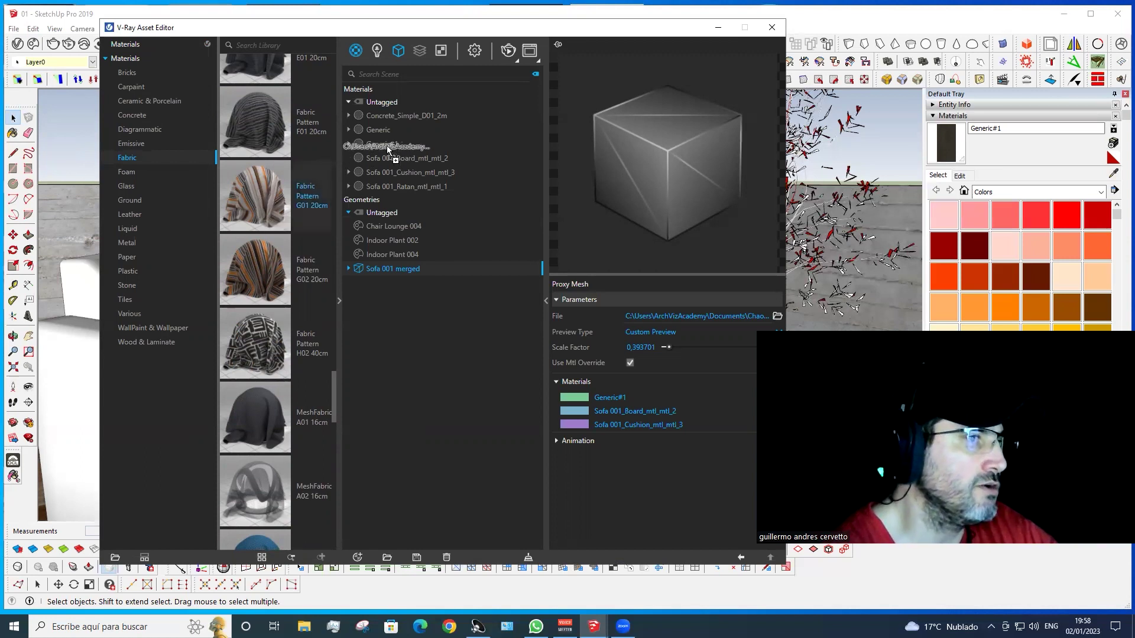
pyautogui.moveTo(373, 157); pyautogui.dragTo(244, 192)
pyautogui.moveTo(233, 199); pyautogui.dragTo(409, 112)
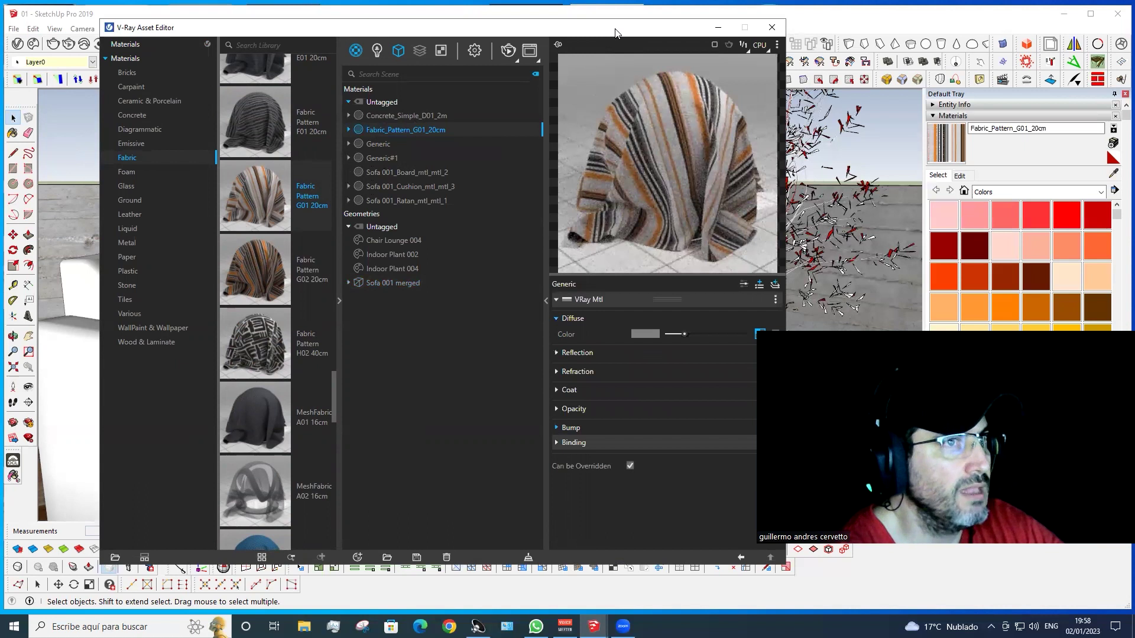
pyautogui.moveTo(615, 32); pyautogui.dragTo(297, 22)
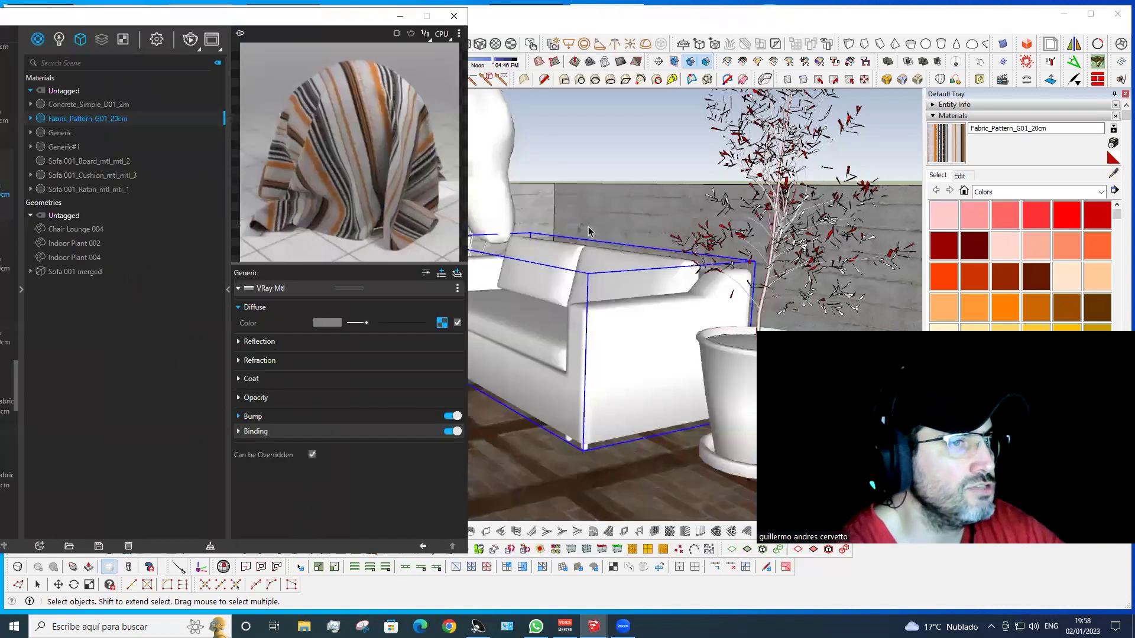
# Step: Put Fabric_Pattern_G01_20cm on the sofa proxy's Cushion slot and render the terrace
pyautogui.click(588, 288)
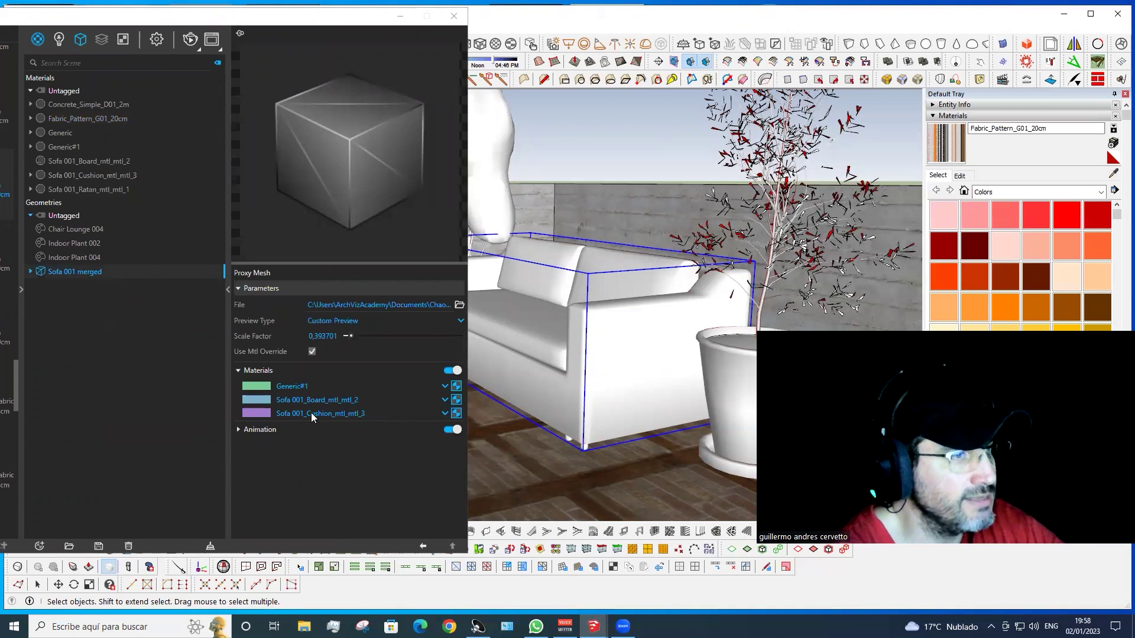
pyautogui.click(445, 413)
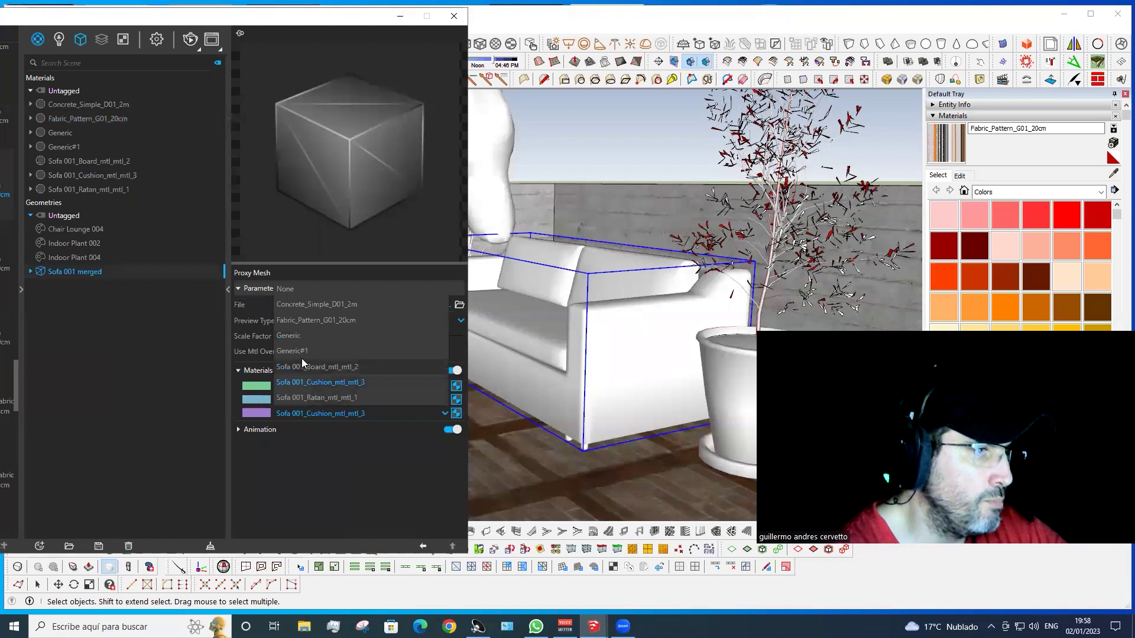
pyautogui.click(307, 469)
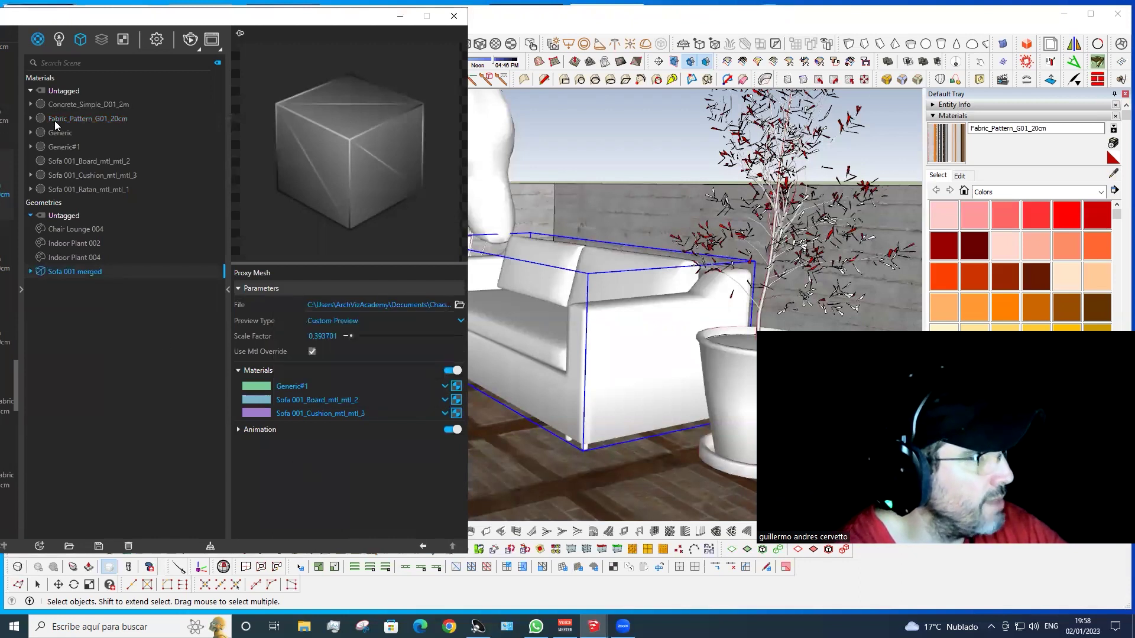
pyautogui.moveTo(57, 122); pyautogui.dragTo(458, 413)
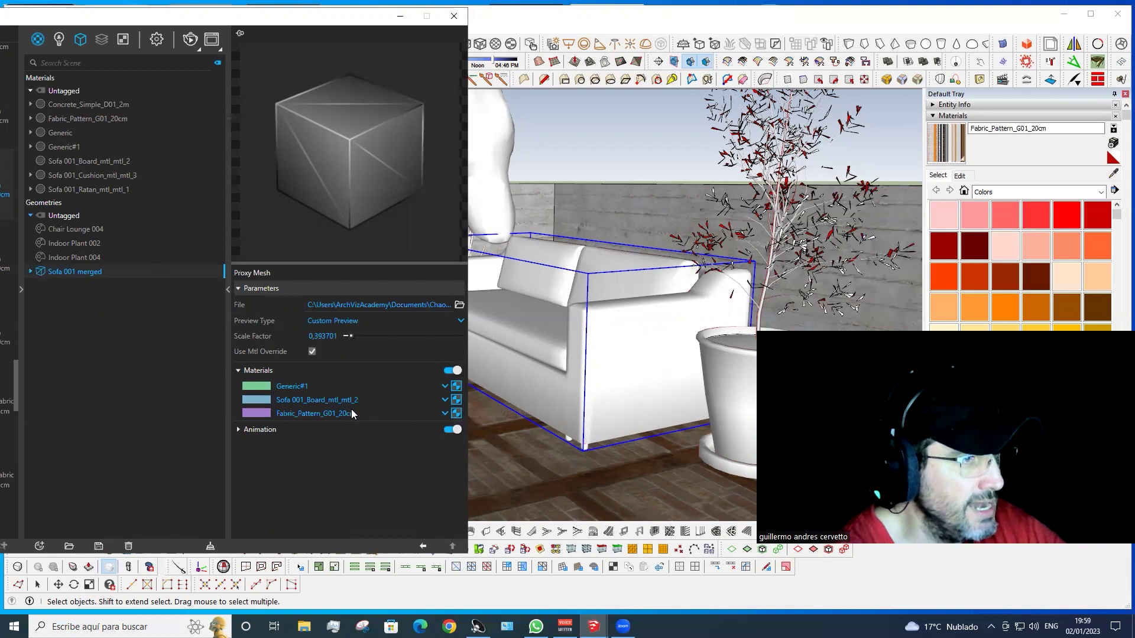
pyautogui.click(191, 46)
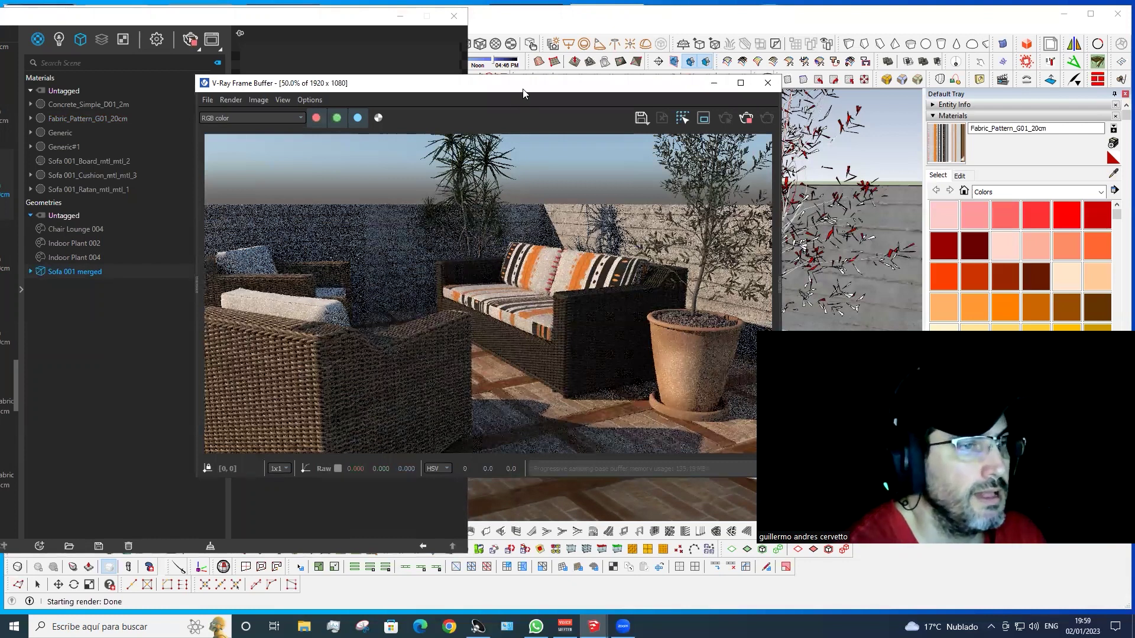
# Step: Open the striped fabric material's settings from the sofa proxy's materials list
pyautogui.moveTo(524, 93); pyautogui.dragTo(783, 31)
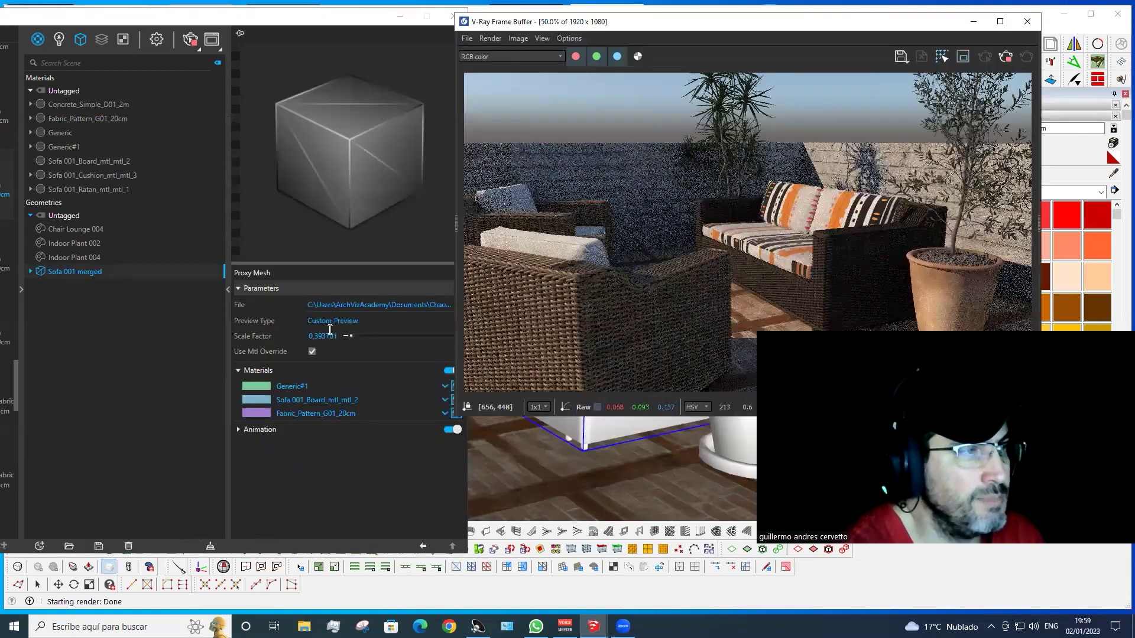
pyautogui.moveTo(316, 26); pyautogui.dragTo(310, 27)
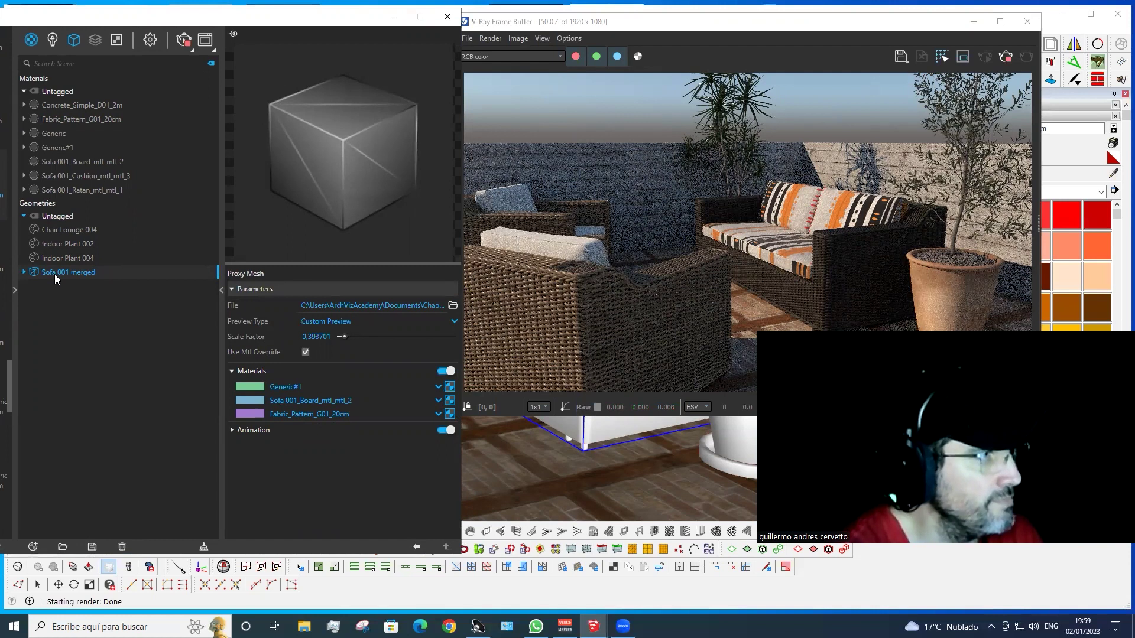
pyautogui.click(24, 273)
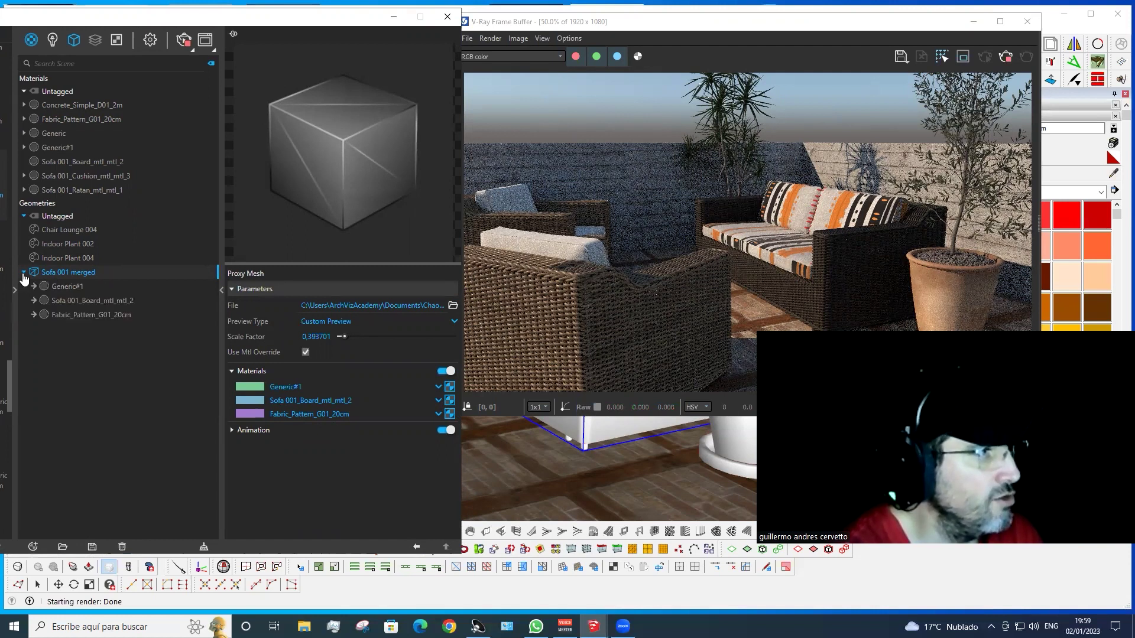
pyautogui.click(77, 314)
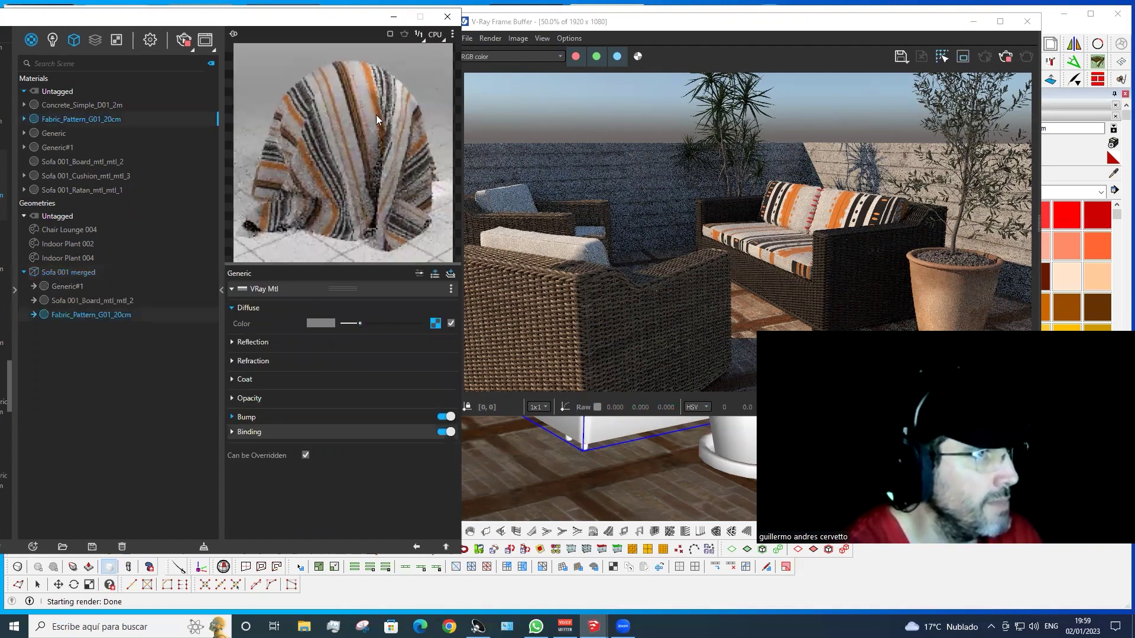
pyautogui.click(795, 53)
pyautogui.doubleClick(794, 21)
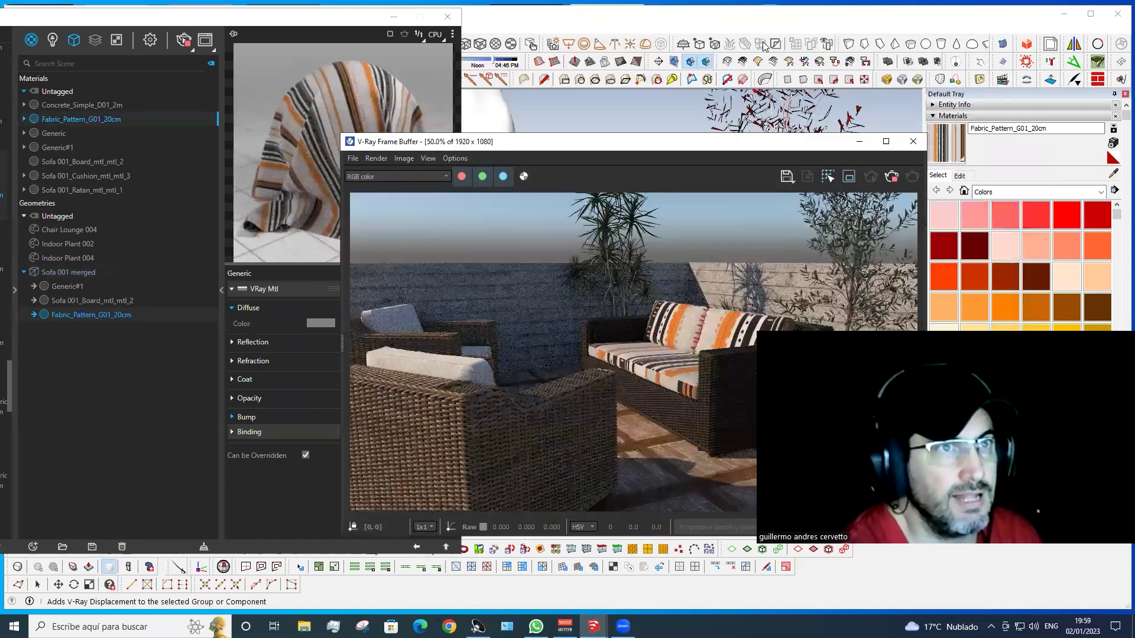
# Step: Set the Fabric_Pattern_G01 texture width to 15 cm
pyautogui.click(959, 176)
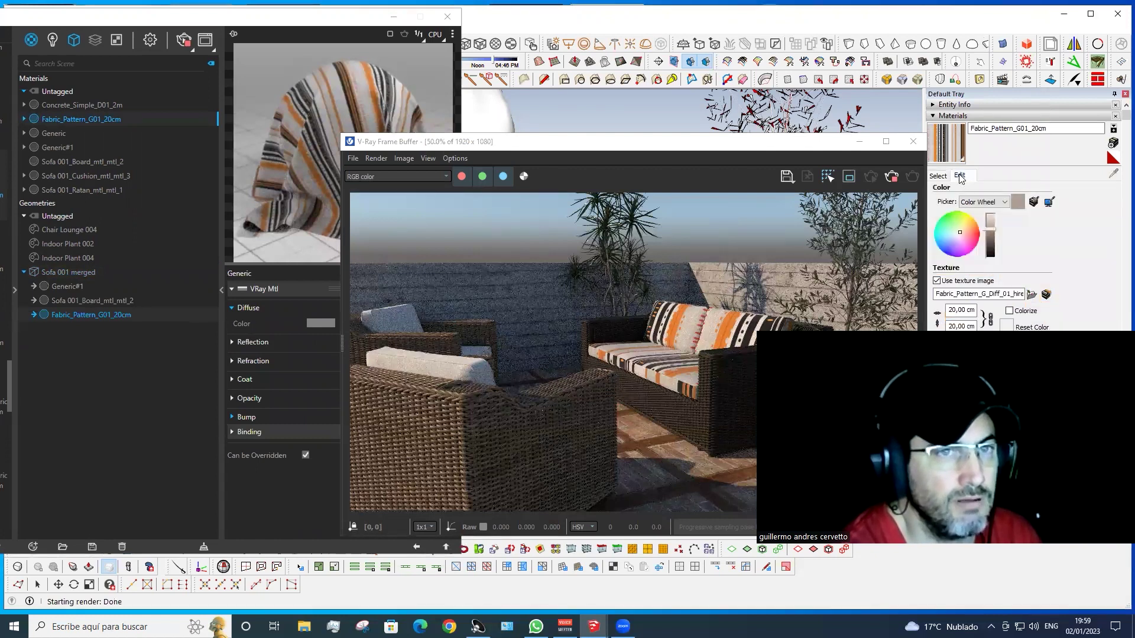
pyautogui.doubleClick(955, 310)
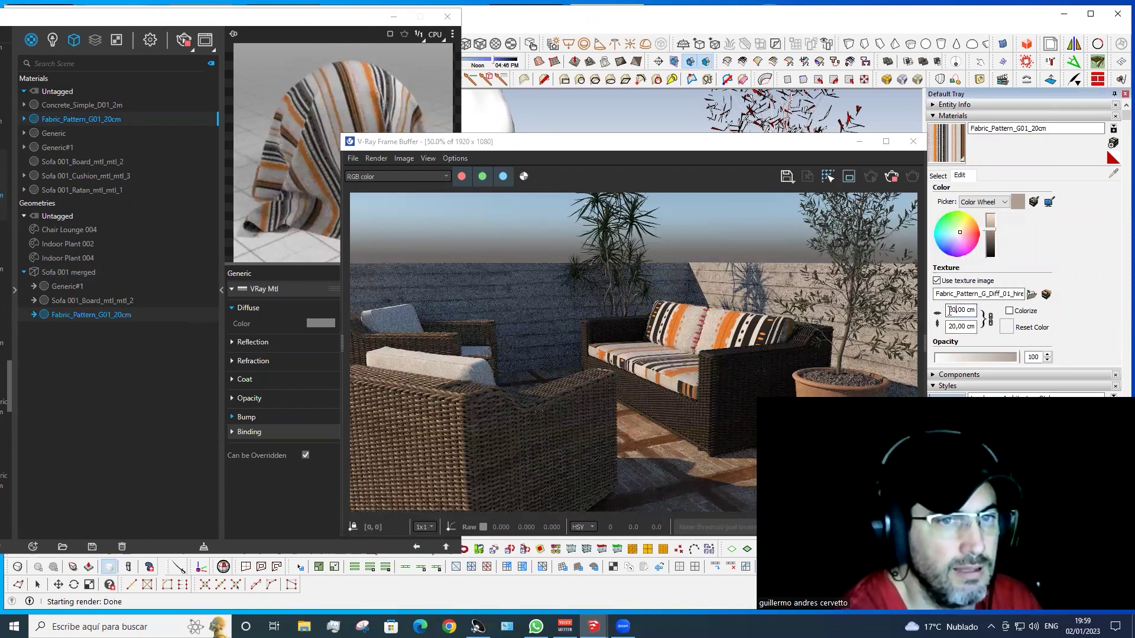
pyautogui.write('15')
pyautogui.press('Return')
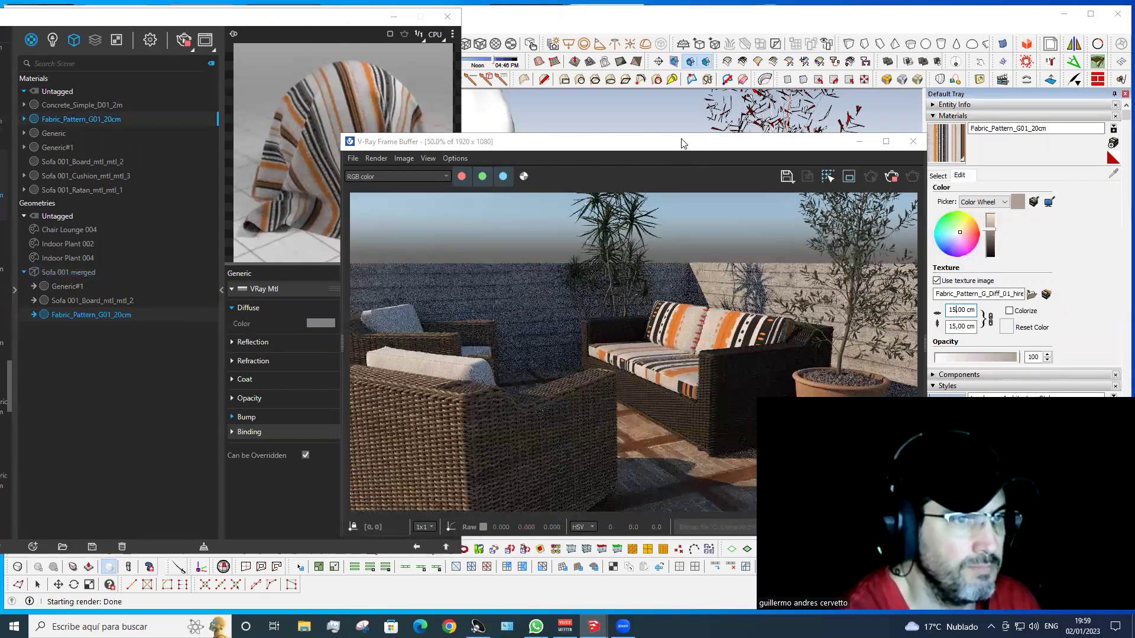
# Step: Stop and close the running render, then select the Chair Lounge 004 asset
pyautogui.moveTo(682, 147); pyautogui.dragTo(677, 136)
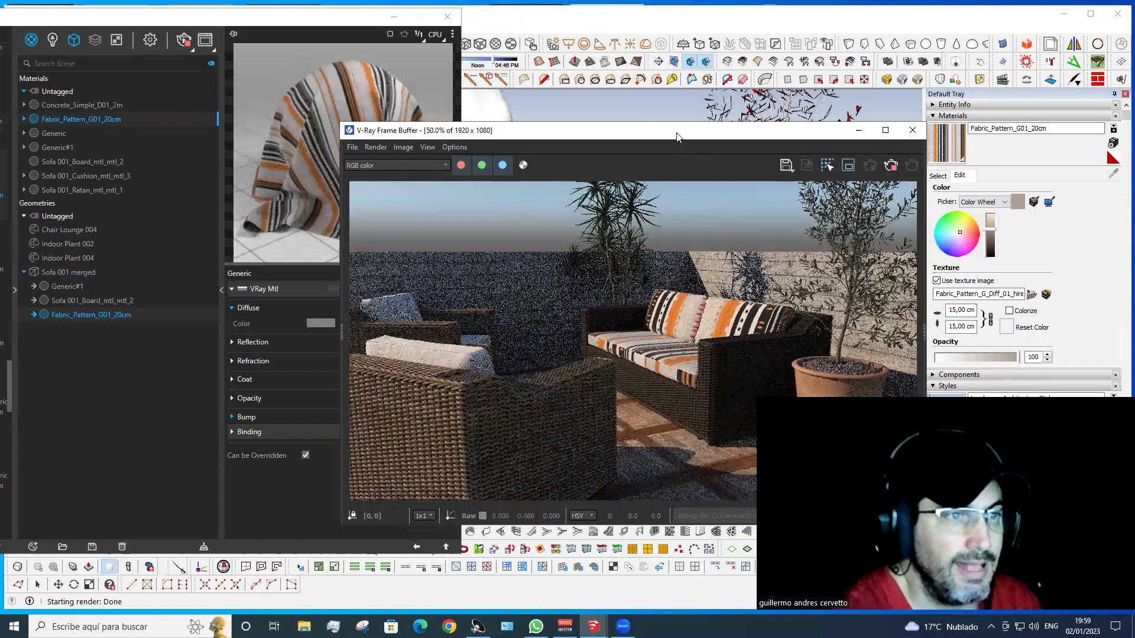
pyautogui.moveTo(763, 131); pyautogui.dragTo(676, 88)
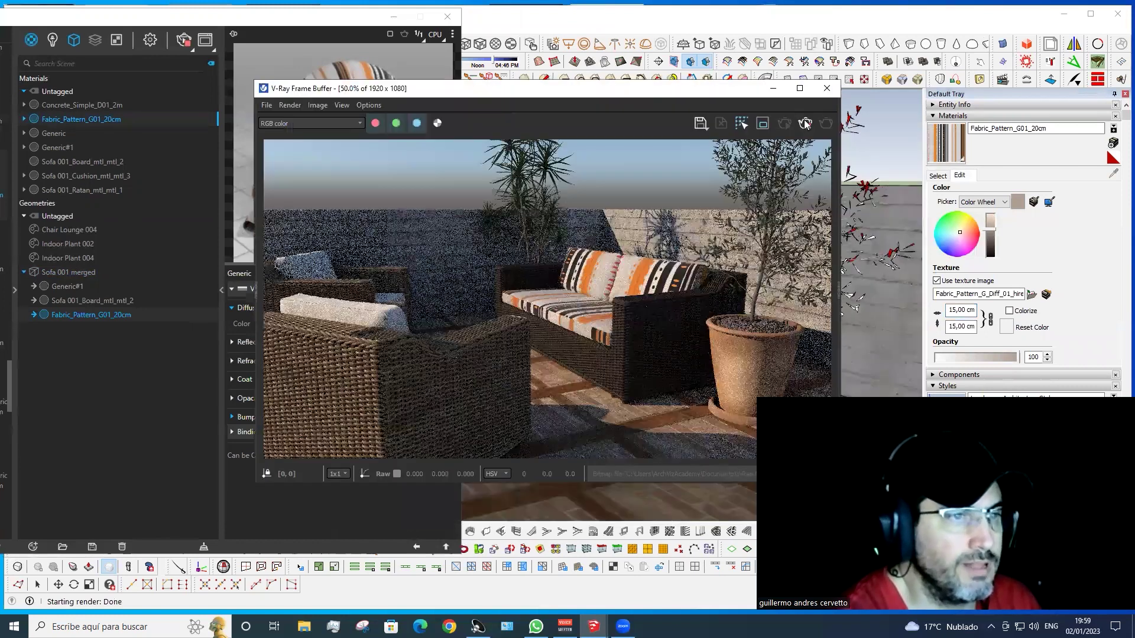
pyautogui.click(806, 123)
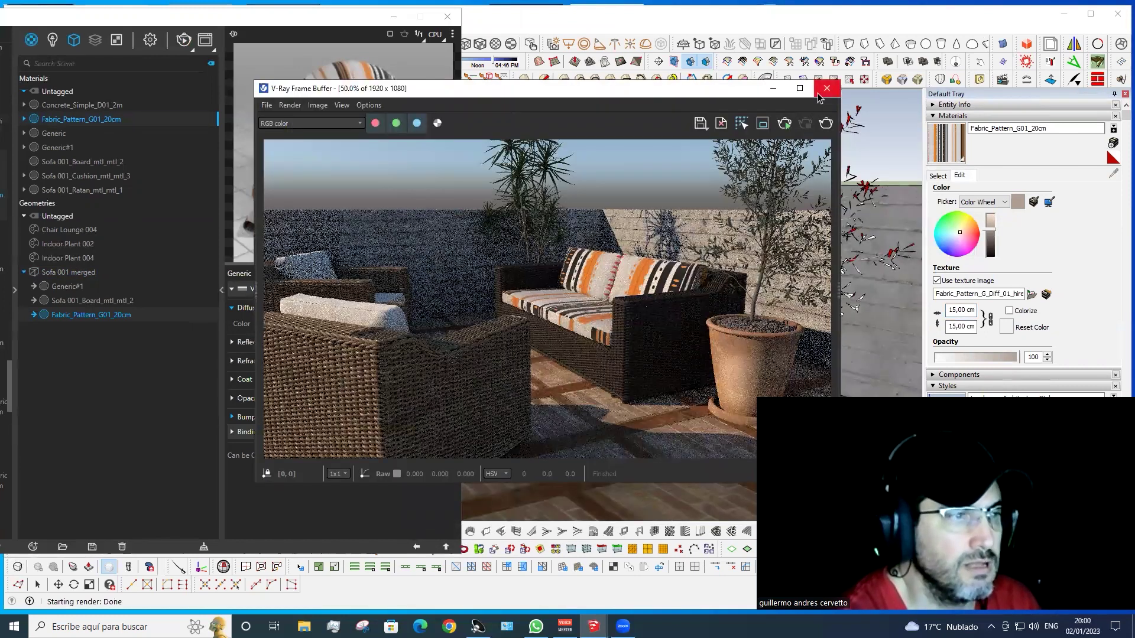
pyautogui.click(827, 88)
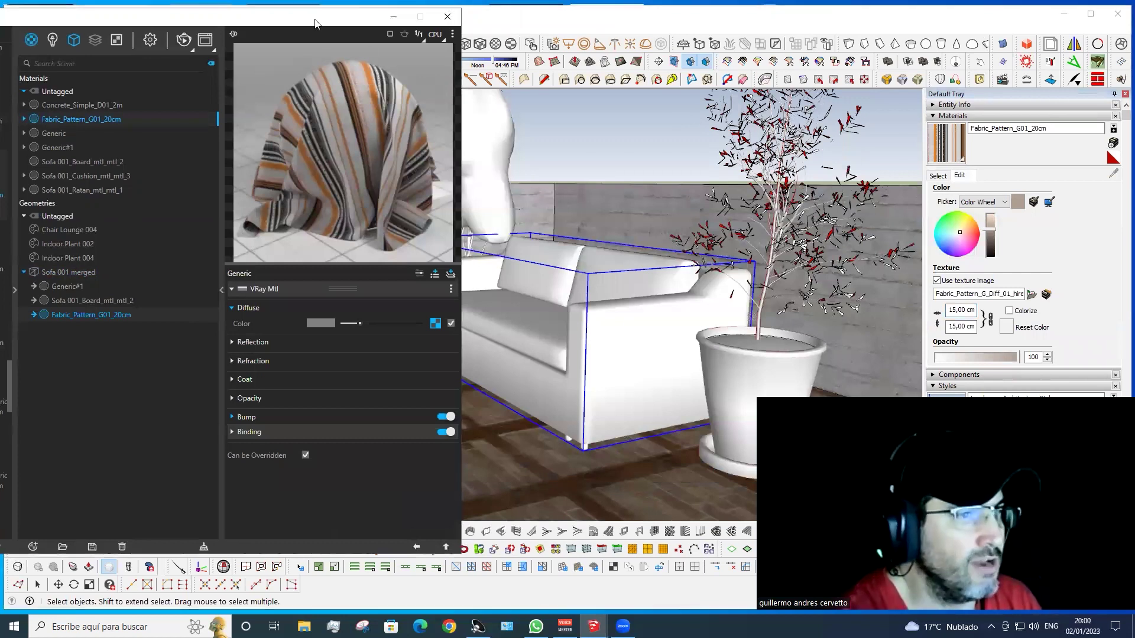
pyautogui.moveTo(316, 23); pyautogui.dragTo(926, 24)
pyautogui.click(248, 396)
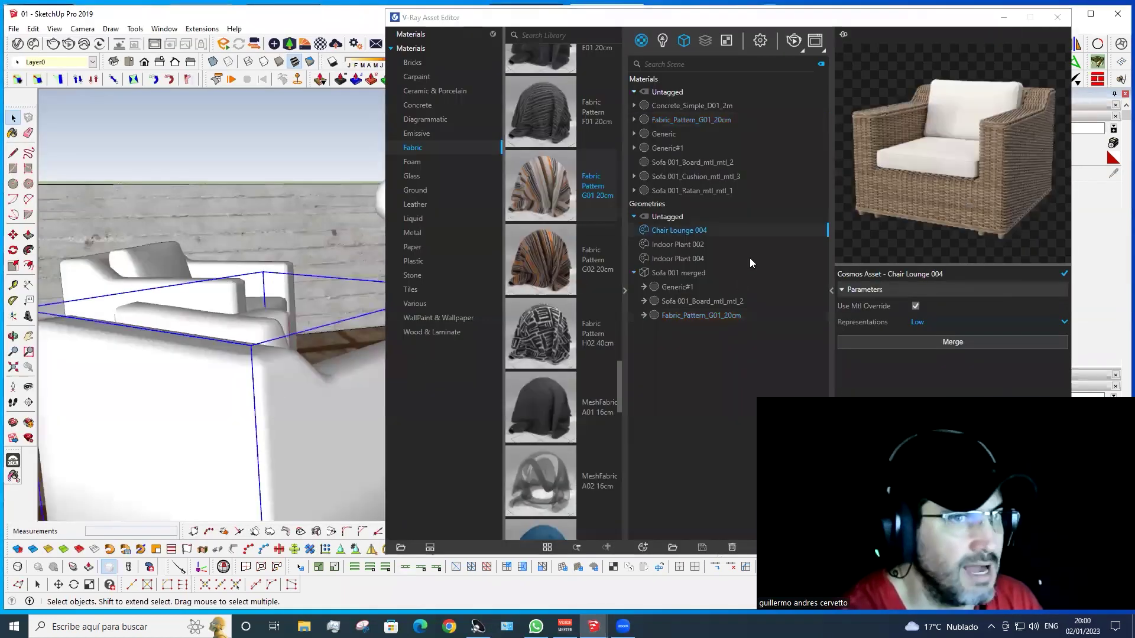
# Step: Merge Chair Lounge 004 as a proxy with Generic#1 and Fabric_Pattern_G01_20cm cushions, then render
pyautogui.moveTo(785, 22); pyautogui.dragTo(360, 36)
pyautogui.click(527, 357)
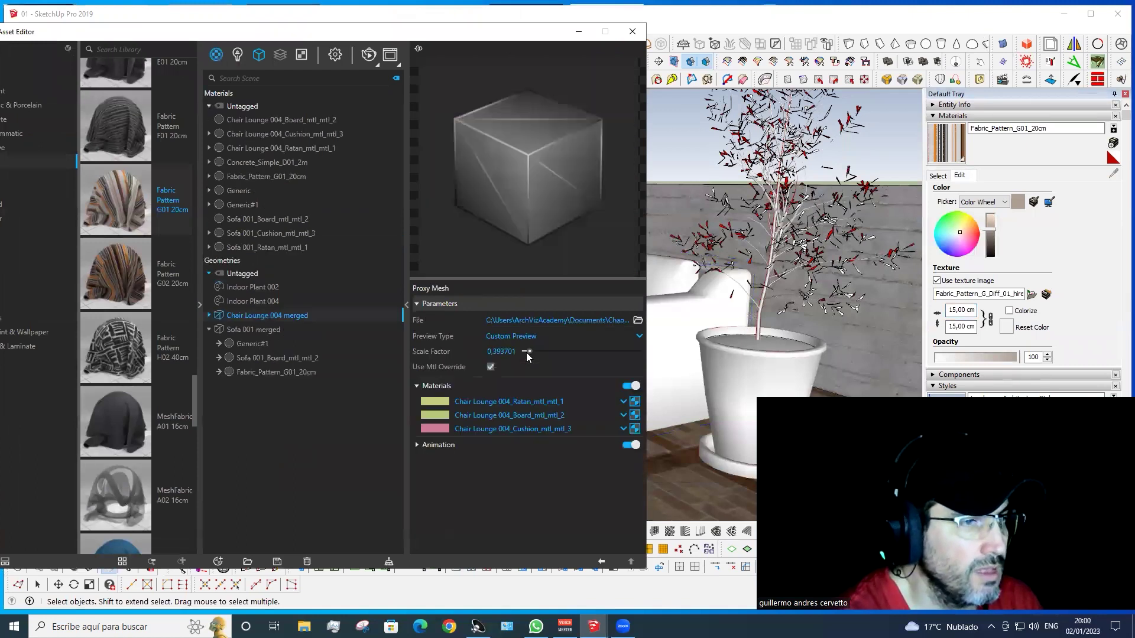
pyautogui.click(622, 404)
pyautogui.click(490, 344)
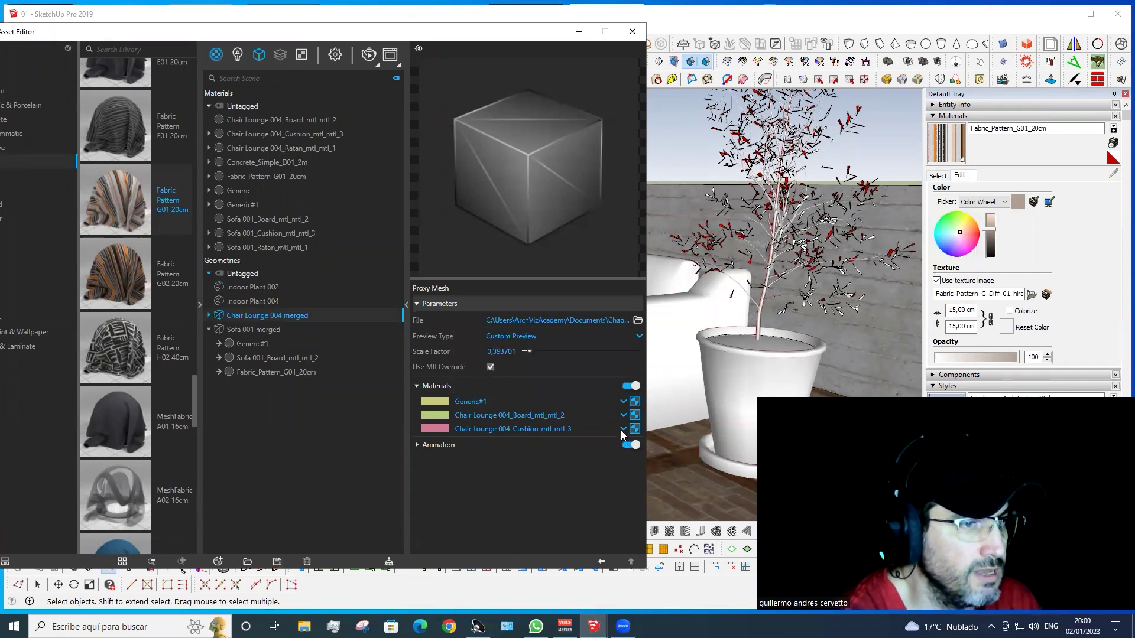
pyautogui.click(623, 431)
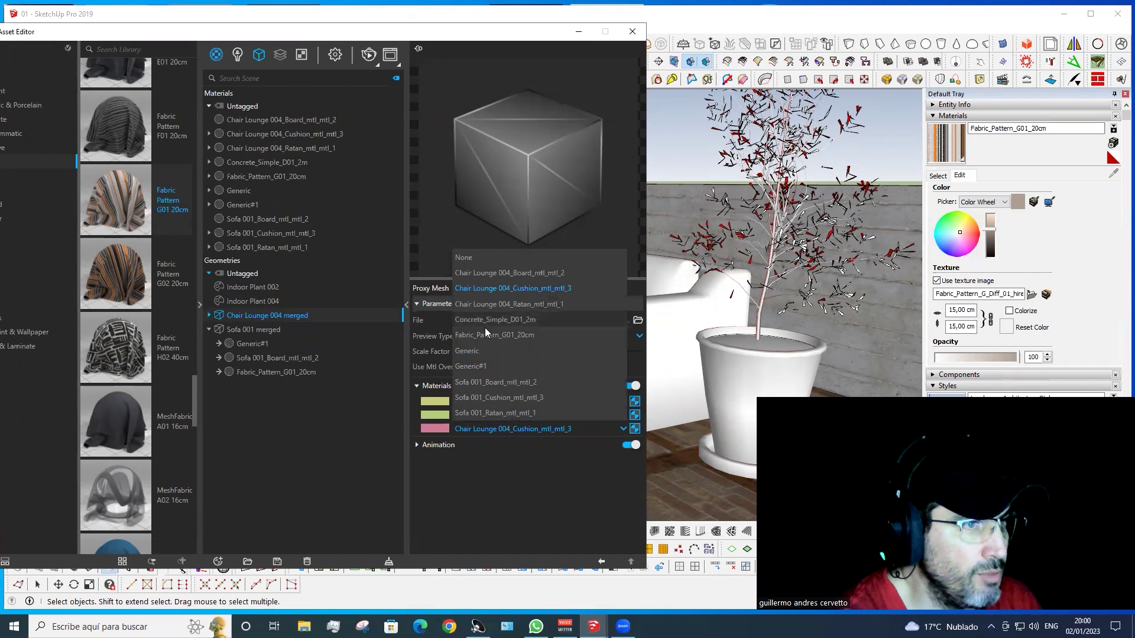
pyautogui.click(486, 334)
pyautogui.click(368, 54)
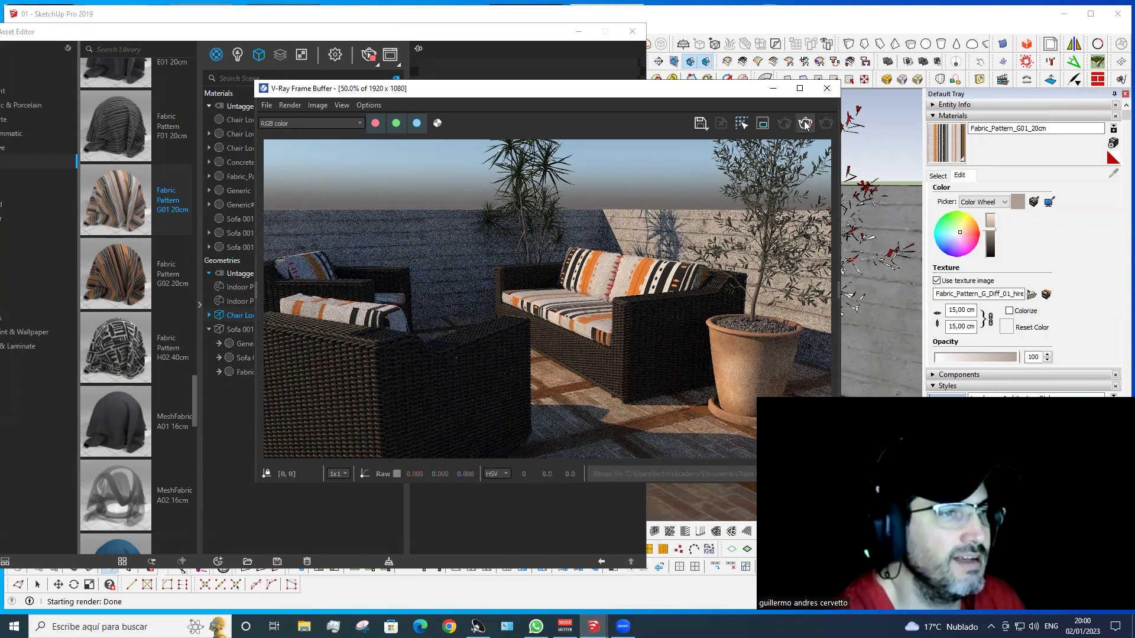
# Step: Close the finished terrace render showing striped cushions on sofa and lounge chair
pyautogui.click(826, 88)
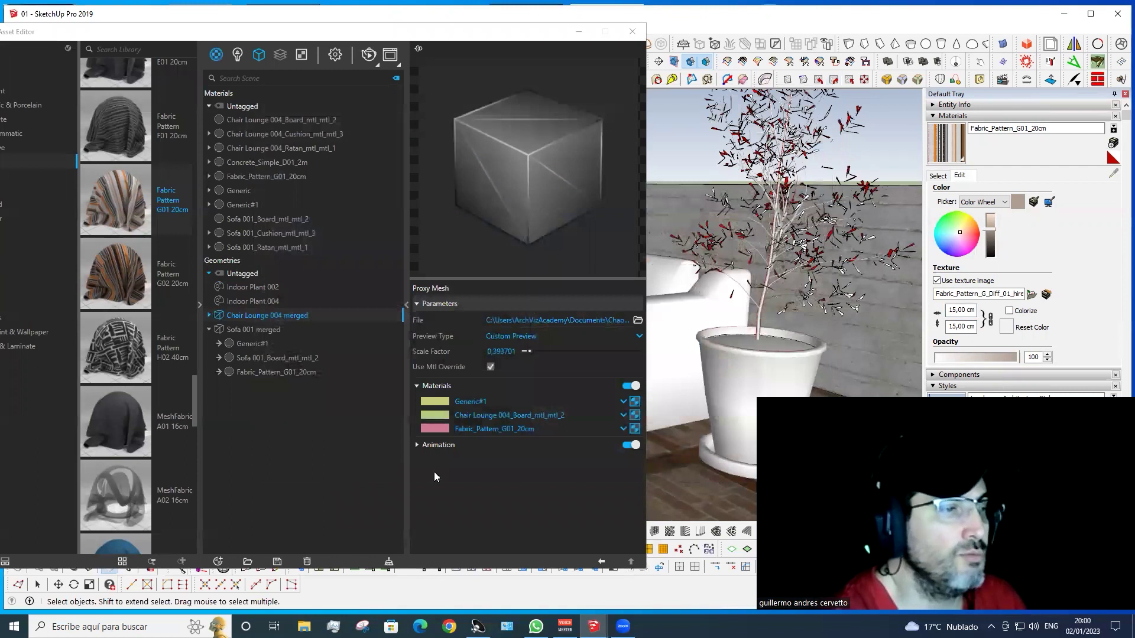